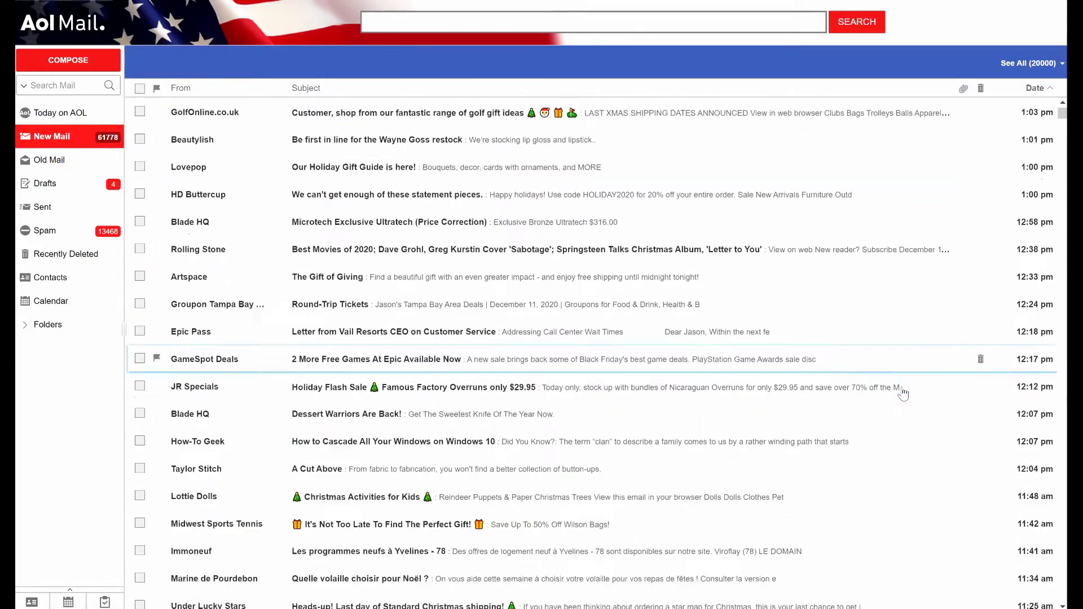
Scroll the inbox back past Wed Dec 9 toward the Dec 7–8 Best Buy emails.
{"action": "scroll", "coordinate": [903, 393], "scroll_direction": "down", "scroll_amount": 14}
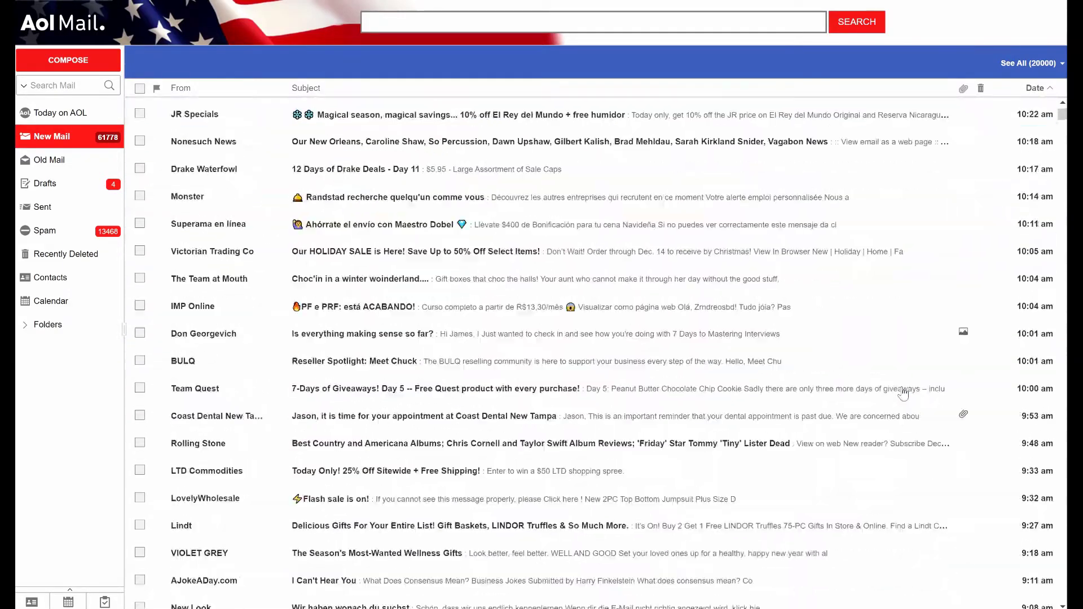
{"action": "scroll", "coordinate": [902, 393], "scroll_direction": "down", "scroll_amount": 15}
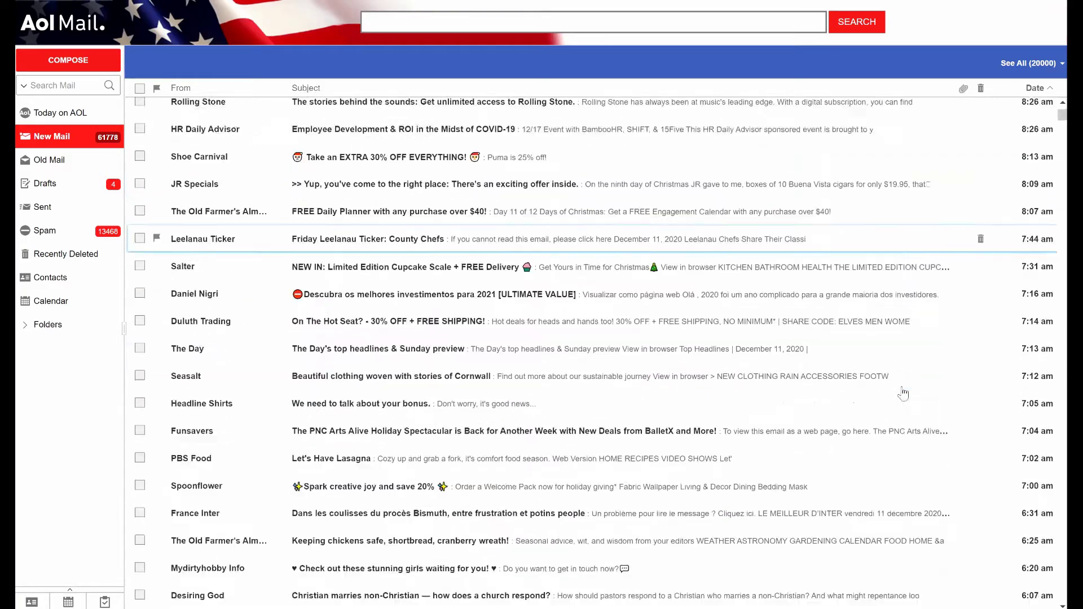
{"action": "scroll", "coordinate": [903, 394], "scroll_direction": "down", "scroll_amount": 13}
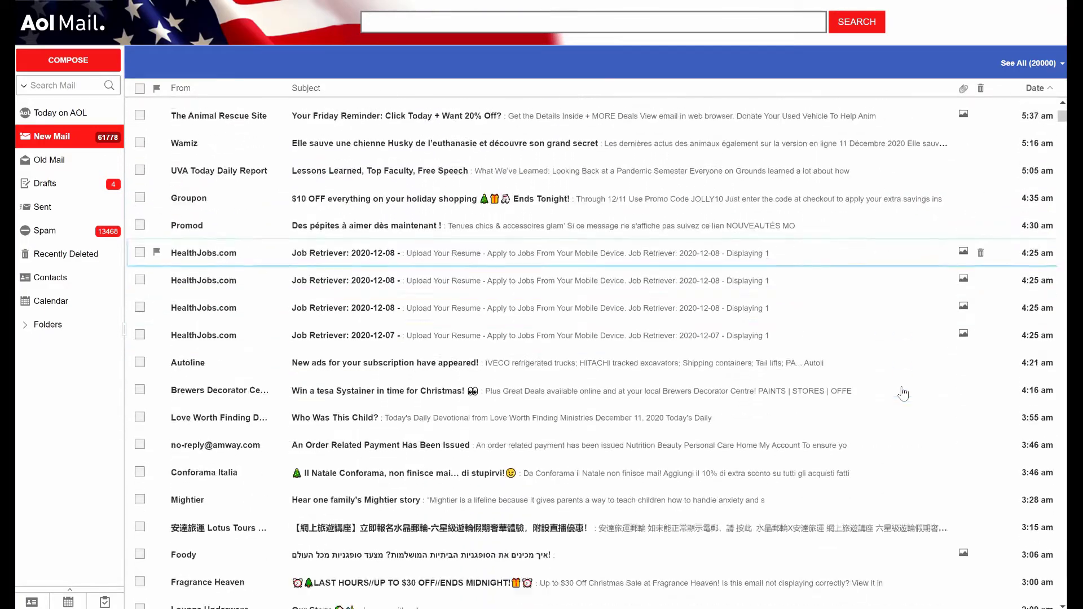
{"action": "scroll", "coordinate": [903, 394], "scroll_direction": "down", "scroll_amount": 14}
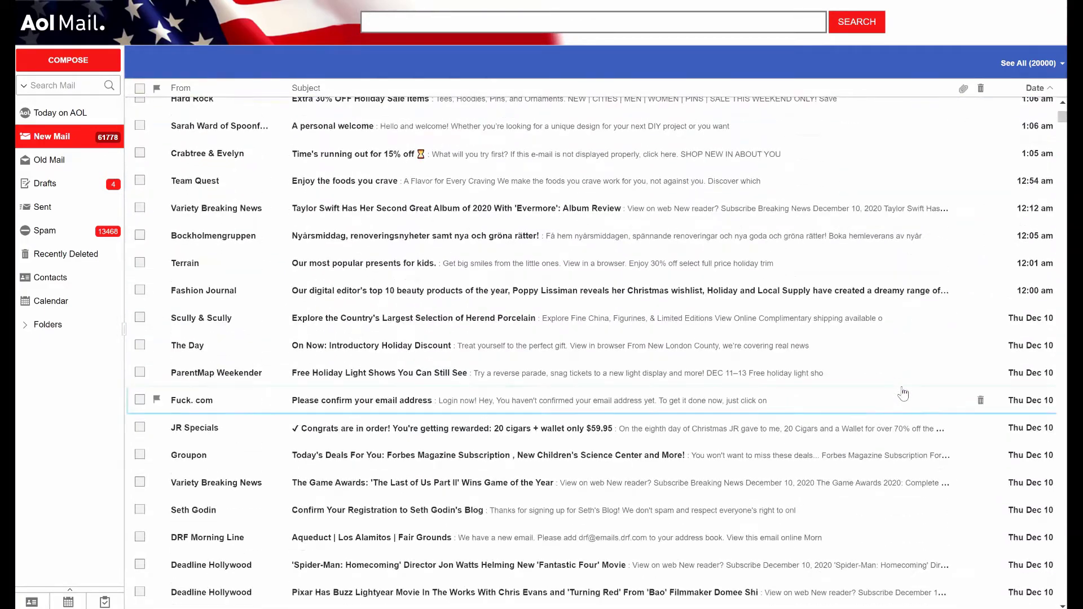
{"action": "scroll", "coordinate": [944, 447], "scroll_direction": "down", "scroll_amount": 12}
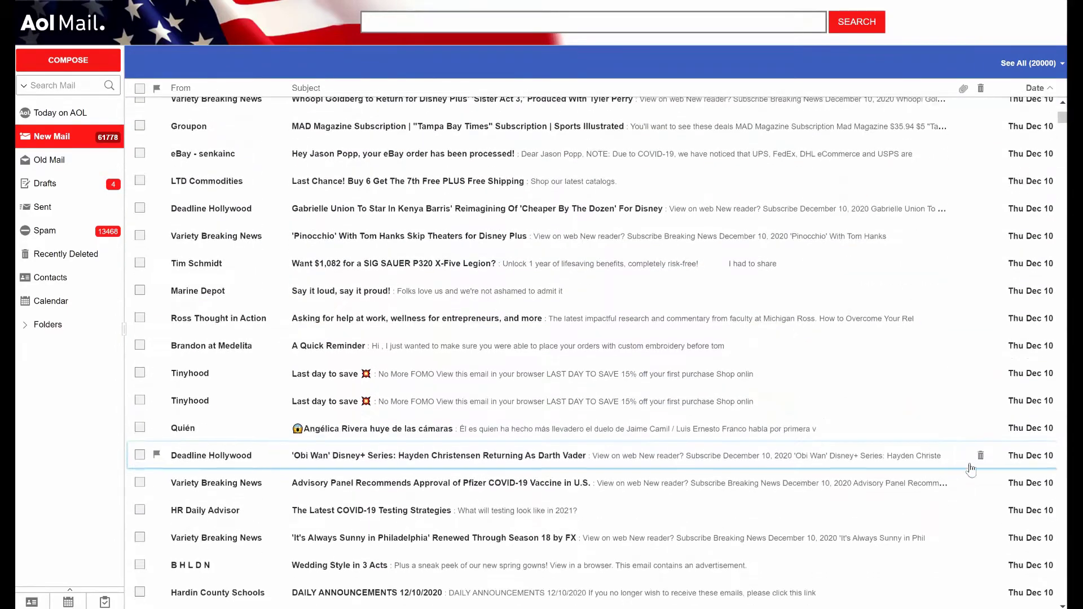
{"action": "scroll", "coordinate": [1025, 522], "scroll_direction": "down", "scroll_amount": 5}
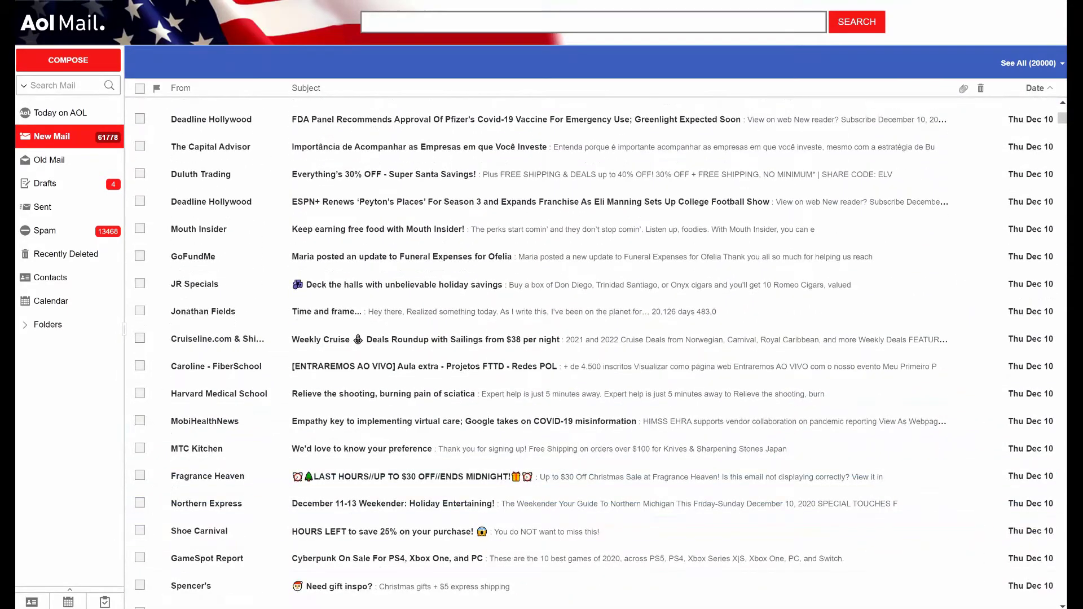
{"action": "scroll", "coordinate": [1034, 281], "scroll_direction": "down", "scroll_amount": 17}
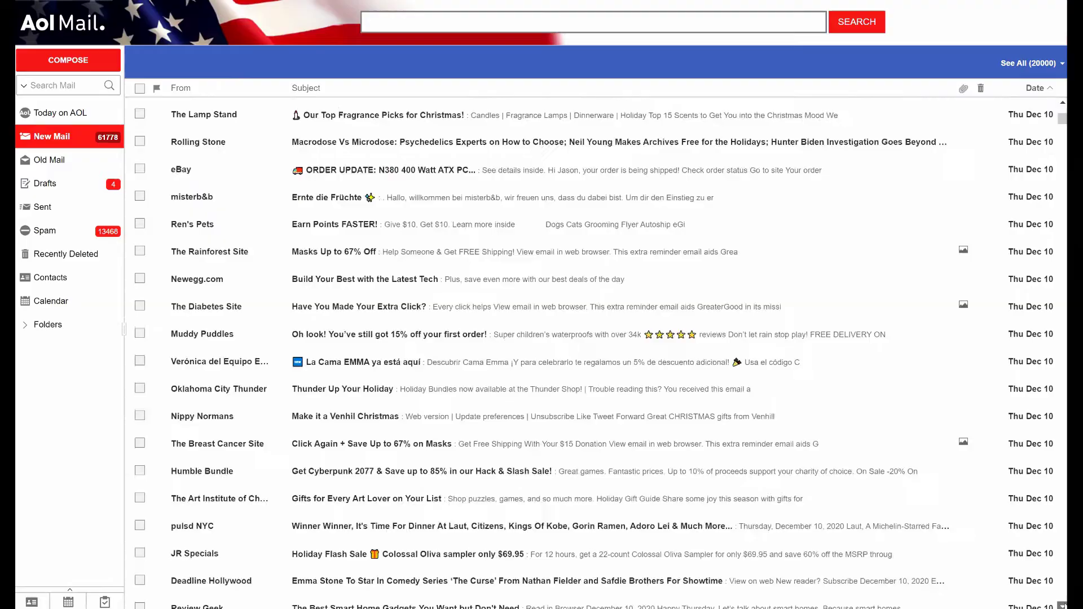
{"action": "scroll", "coordinate": [595, 350], "scroll_direction": "down", "scroll_amount": 20}
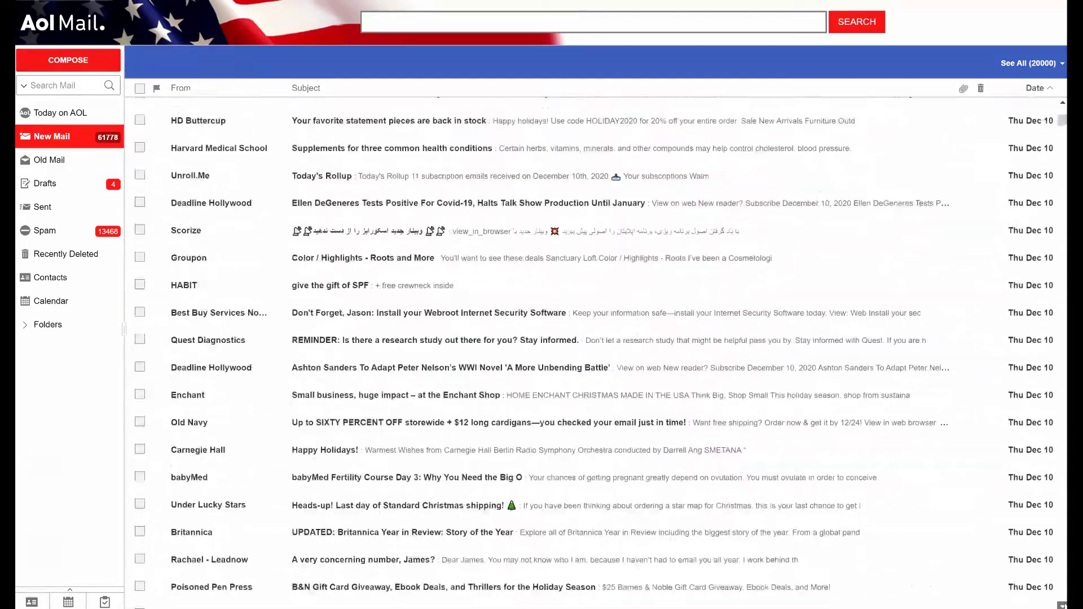
{"action": "scroll", "coordinate": [594, 350], "scroll_direction": "down", "scroll_amount": 20}
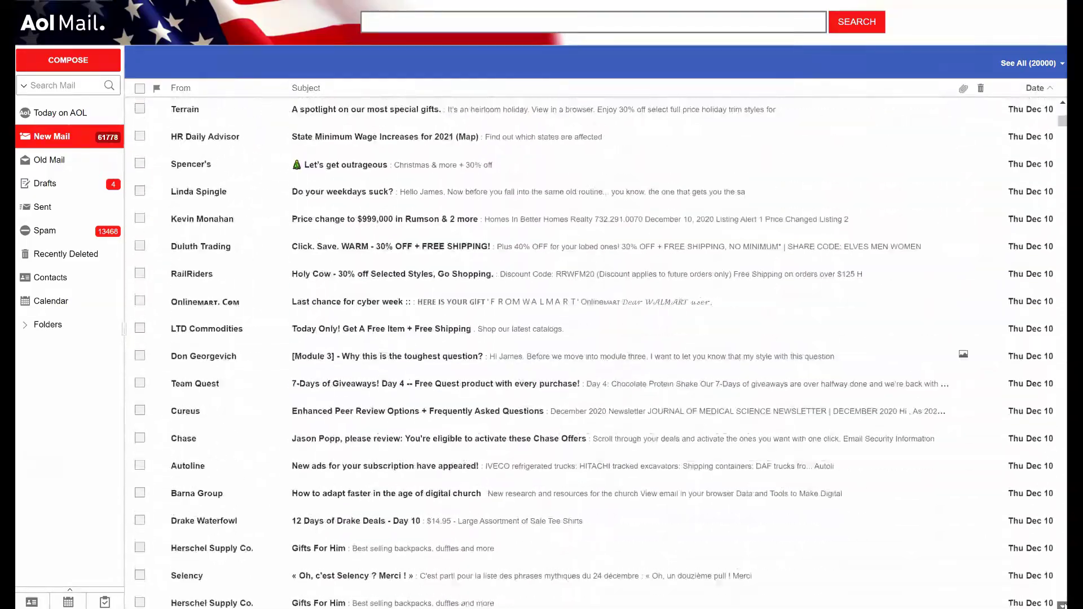
{"action": "scroll", "coordinate": [595, 350], "scroll_direction": "down", "scroll_amount": 20}
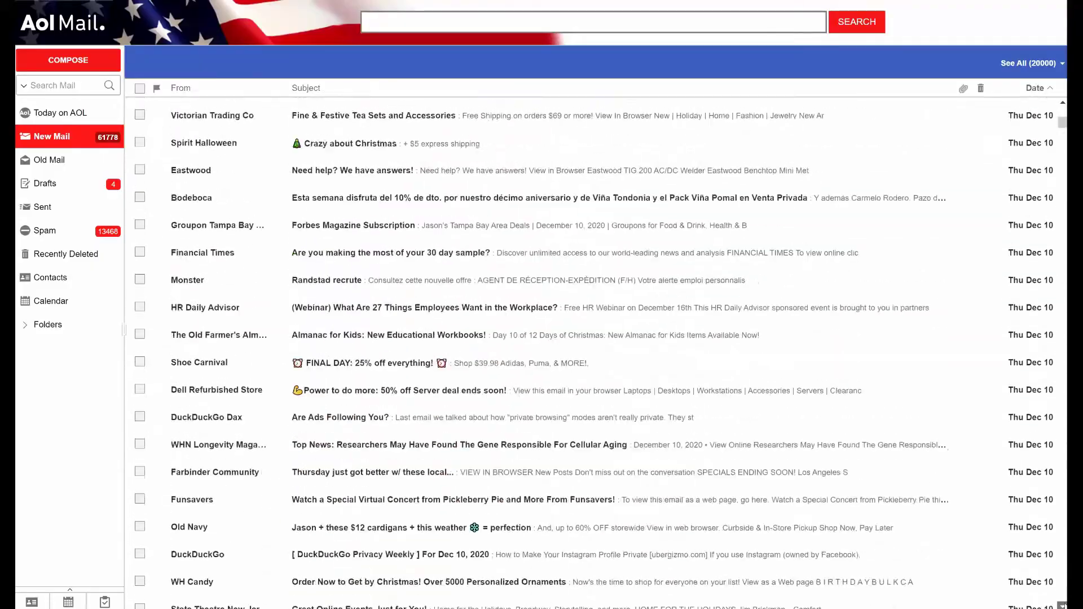
{"action": "scroll", "coordinate": [595, 349], "scroll_direction": "down", "scroll_amount": 20}
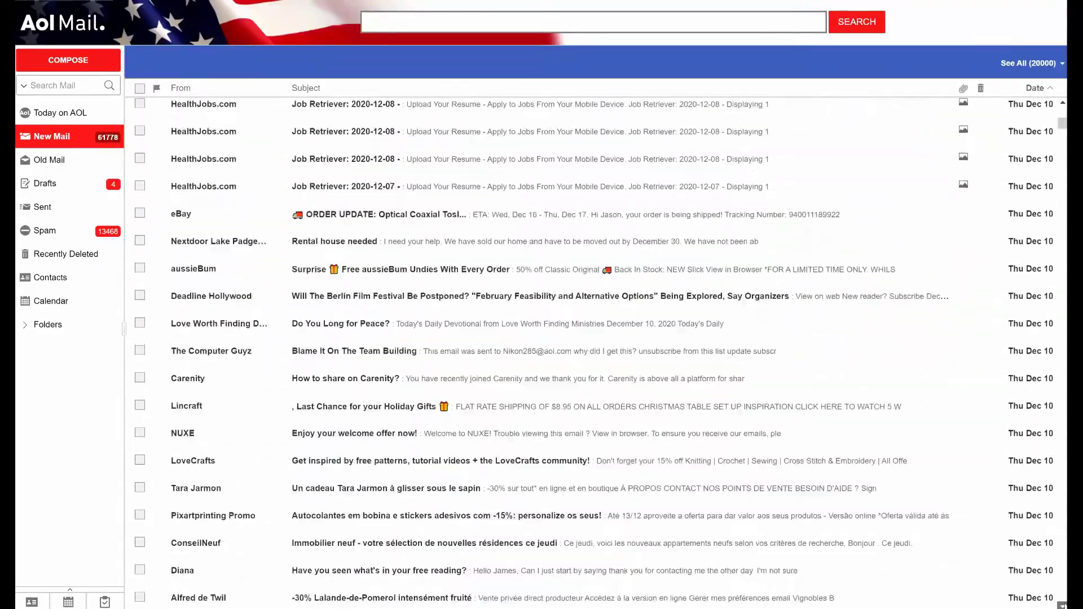
{"action": "scroll", "coordinate": [594, 349], "scroll_direction": "down", "scroll_amount": 10}
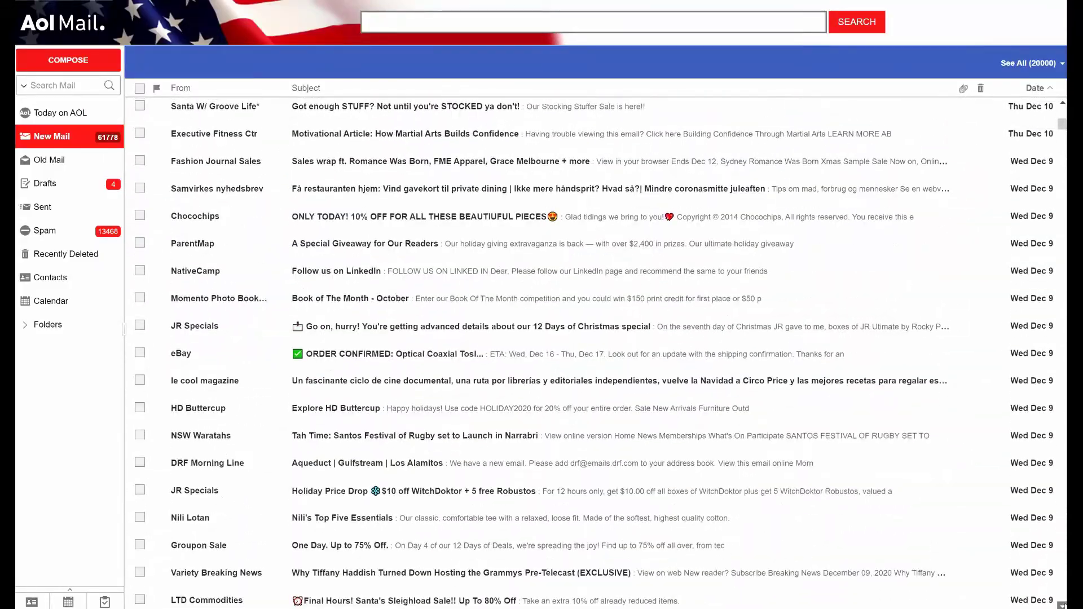
{"action": "scroll", "coordinate": [595, 350], "scroll_direction": "down", "scroll_amount": 19}
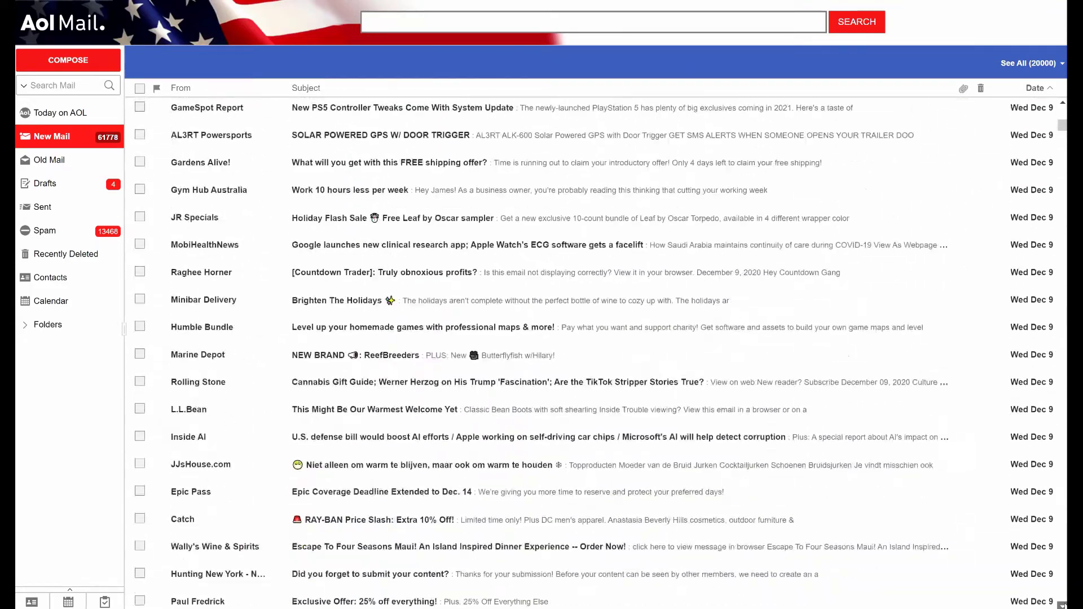
{"action": "scroll", "coordinate": [941, 507], "scroll_direction": "down", "scroll_amount": 13}
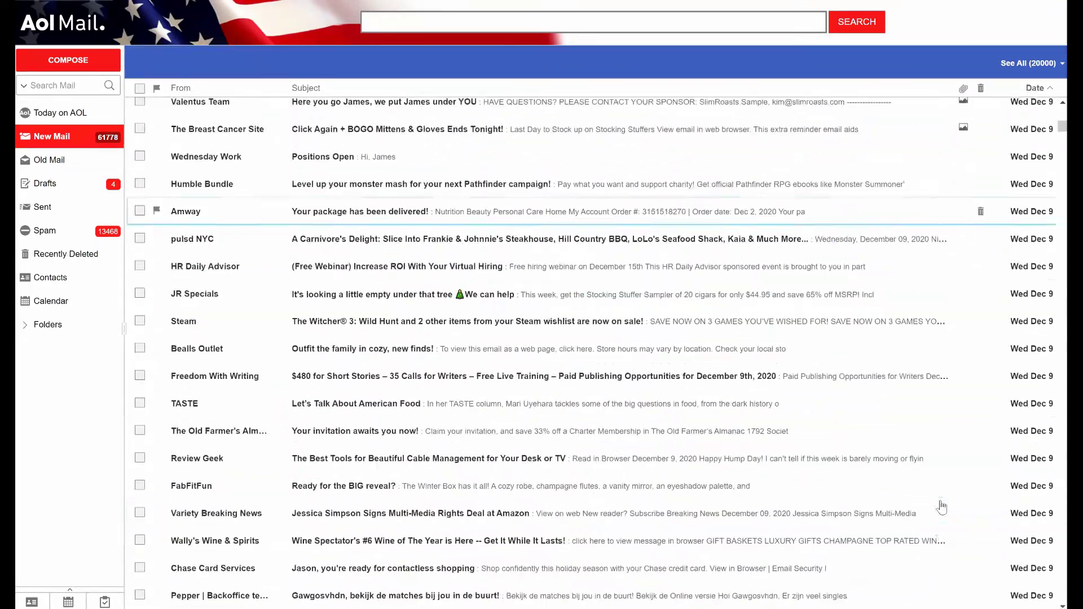
{"action": "scroll", "coordinate": [941, 507], "scroll_direction": "down", "scroll_amount": 8}
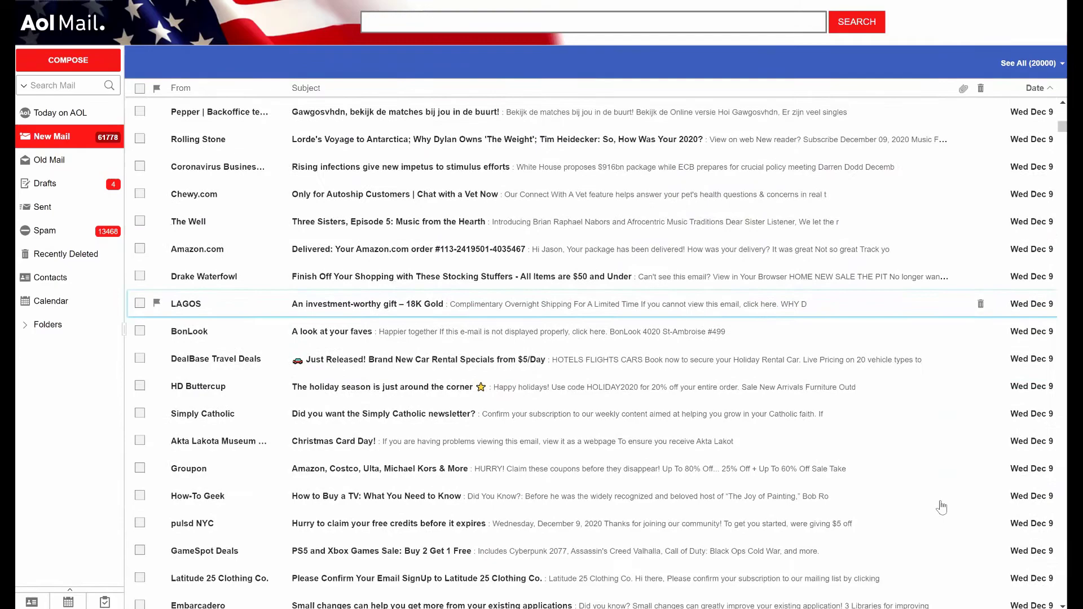
{"action": "scroll", "coordinate": [733, 395], "scroll_direction": "down", "scroll_amount": 5}
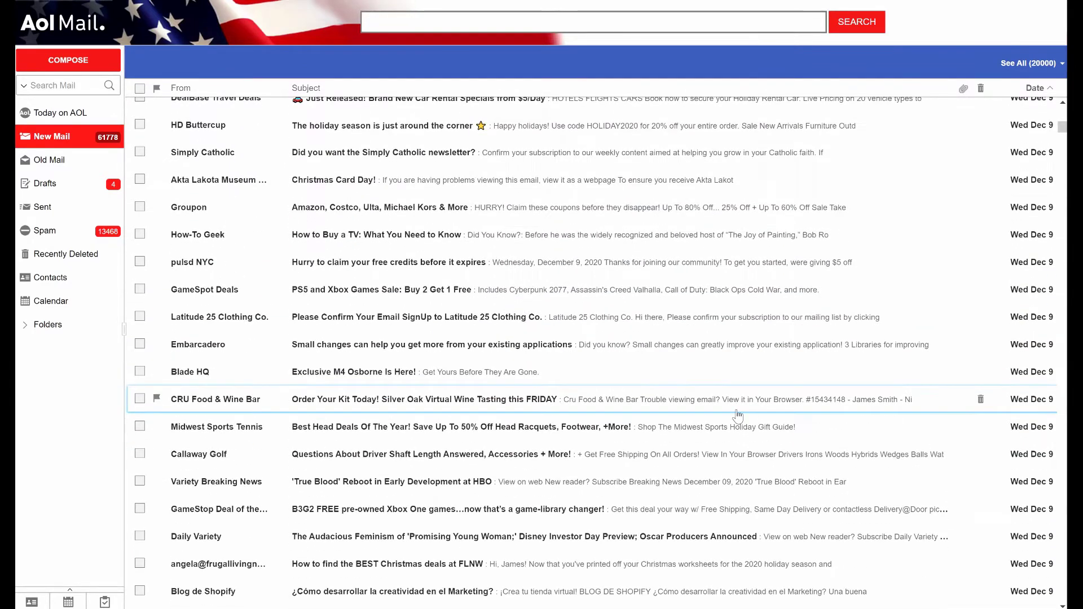
{"action": "scroll", "coordinate": [737, 414], "scroll_direction": "down", "scroll_amount": 13}
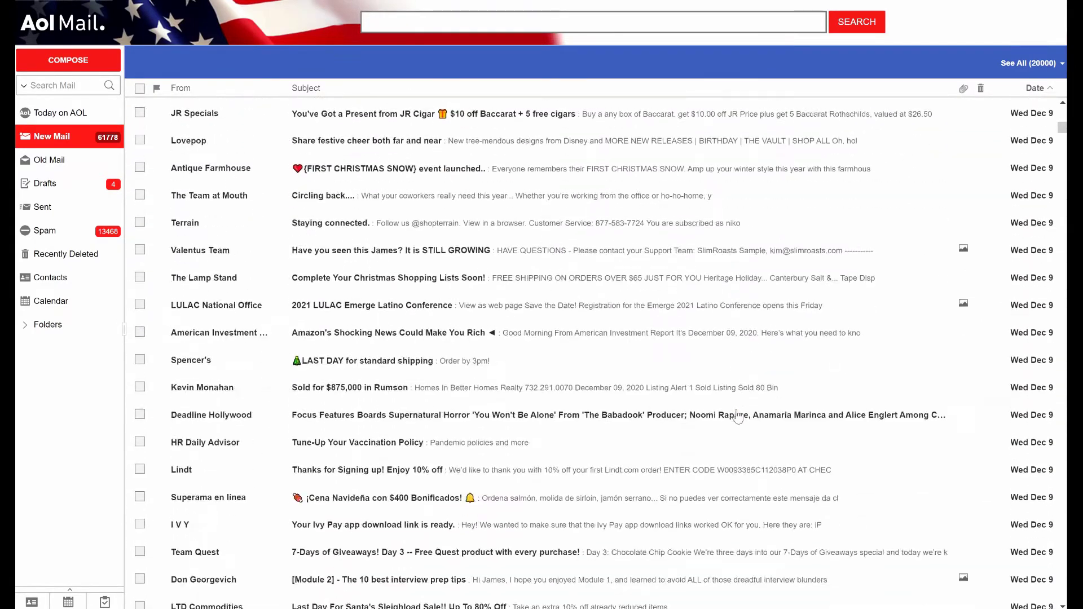
{"action": "scroll", "coordinate": [737, 415], "scroll_direction": "down", "scroll_amount": 13}
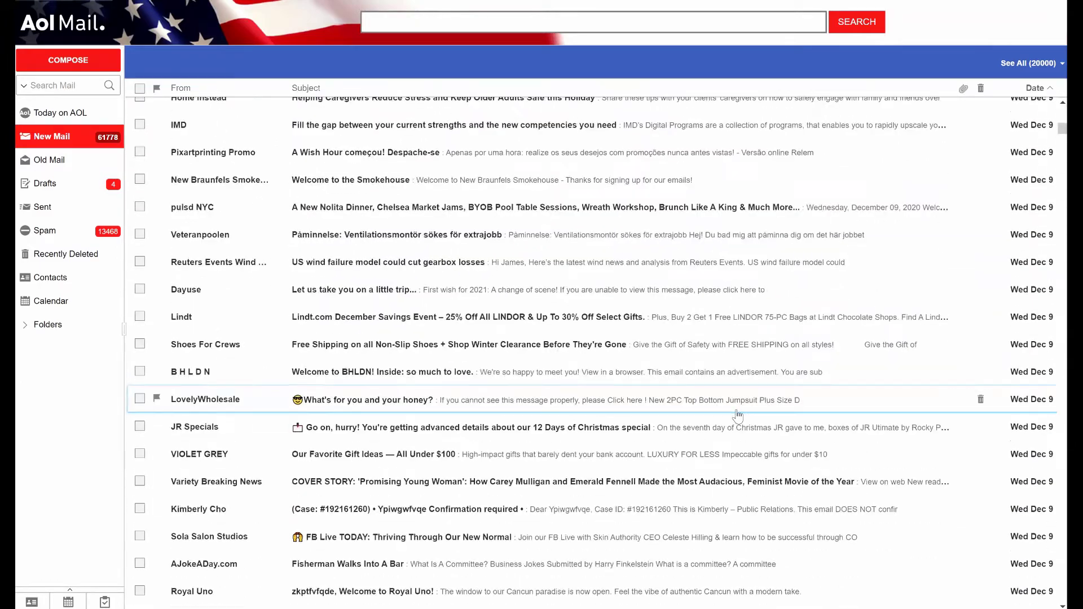
{"action": "scroll", "coordinate": [737, 414], "scroll_direction": "down", "scroll_amount": 10}
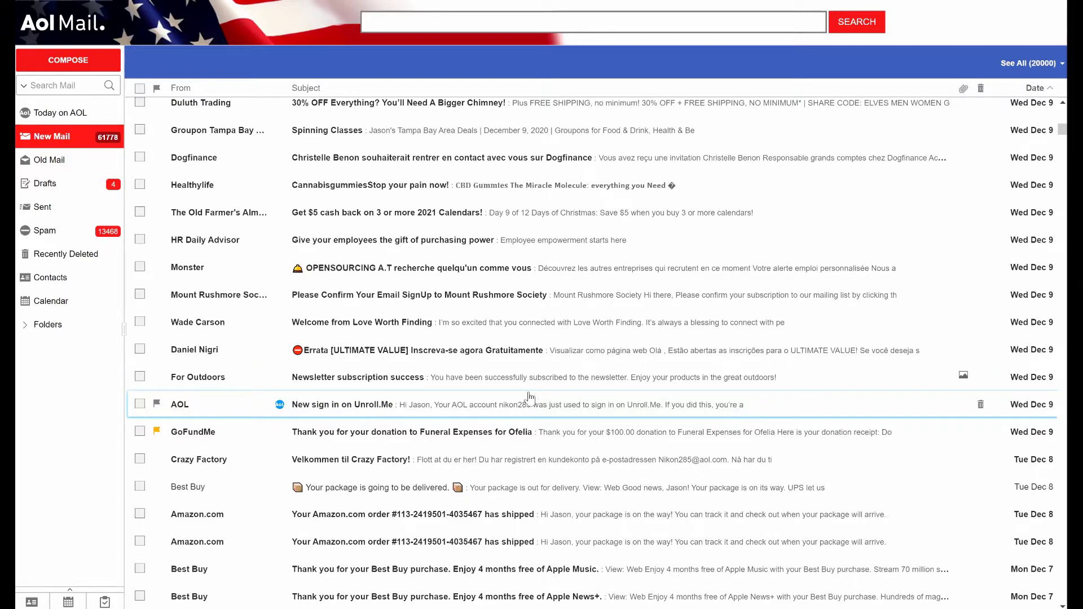
Bring the Mon Dec 7 Best Buy order emails into view in the inbox list.
{"action": "scroll", "coordinate": [564, 401], "scroll_direction": "down", "scroll_amount": 3}
{"action": "scroll", "coordinate": [529, 398], "scroll_direction": "down", "scroll_amount": 20}
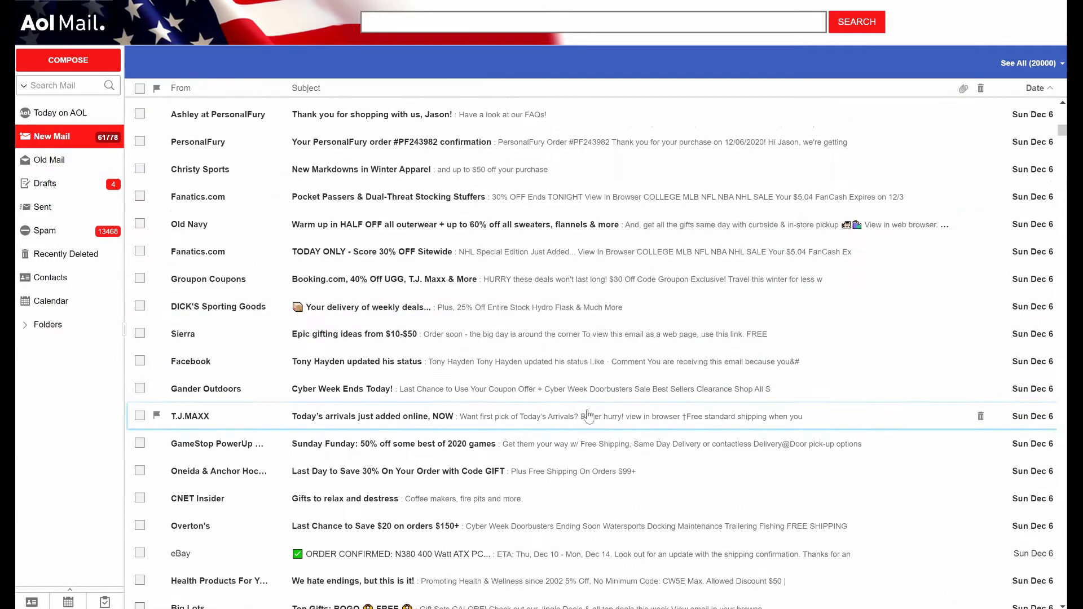
{"action": "scroll", "coordinate": [784, 454], "scroll_direction": "down", "scroll_amount": 4}
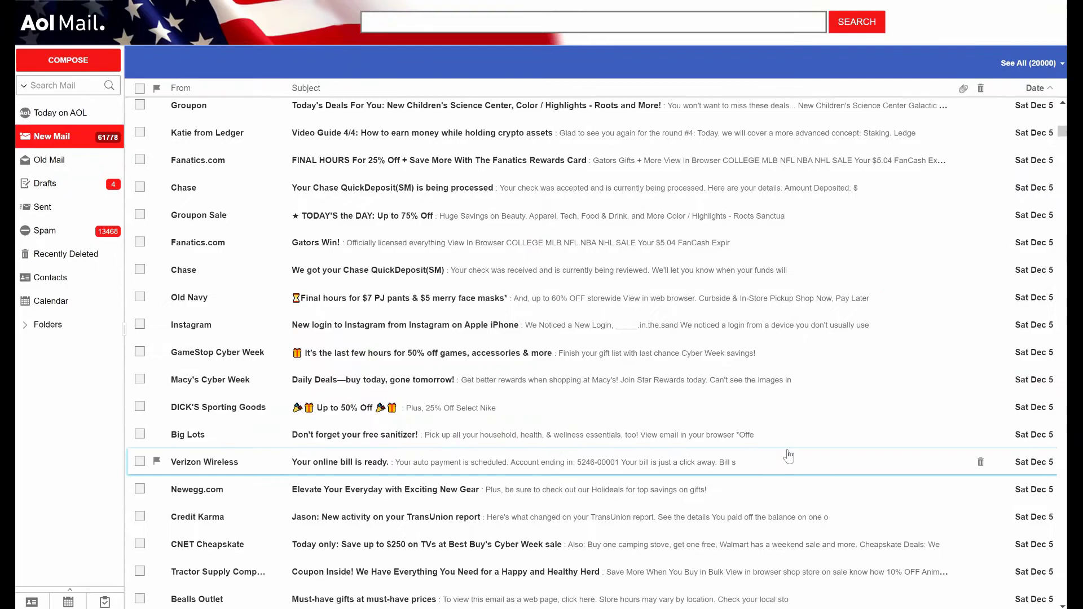
{"action": "scroll", "coordinate": [803, 452], "scroll_direction": "up", "scroll_amount": 11}
{"action": "scroll", "coordinate": [803, 453], "scroll_direction": "up", "scroll_amount": 13}
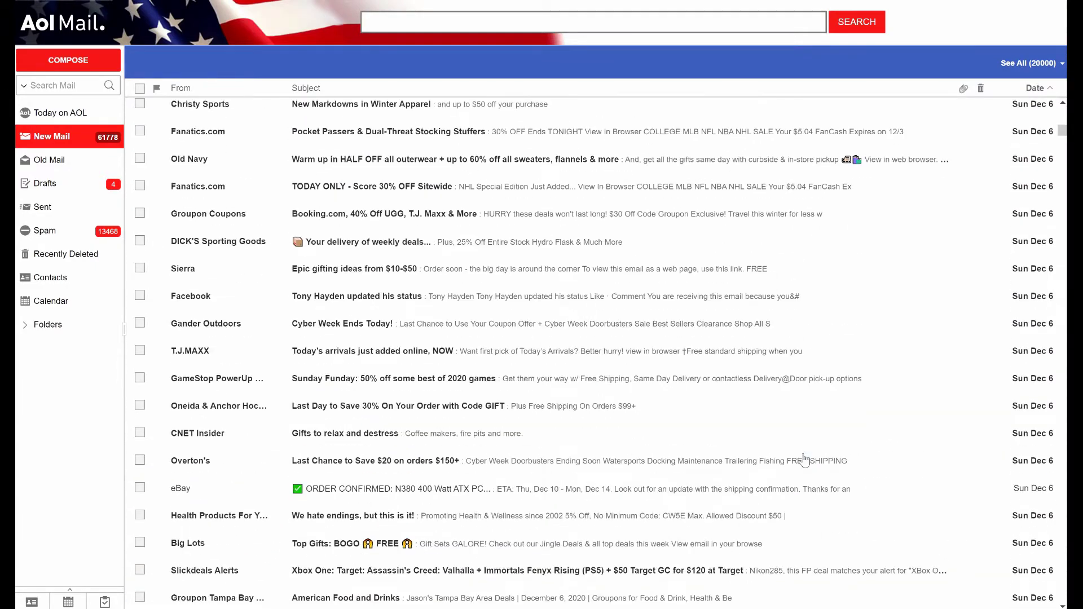
{"action": "scroll", "coordinate": [804, 461], "scroll_direction": "up", "scroll_amount": 7}
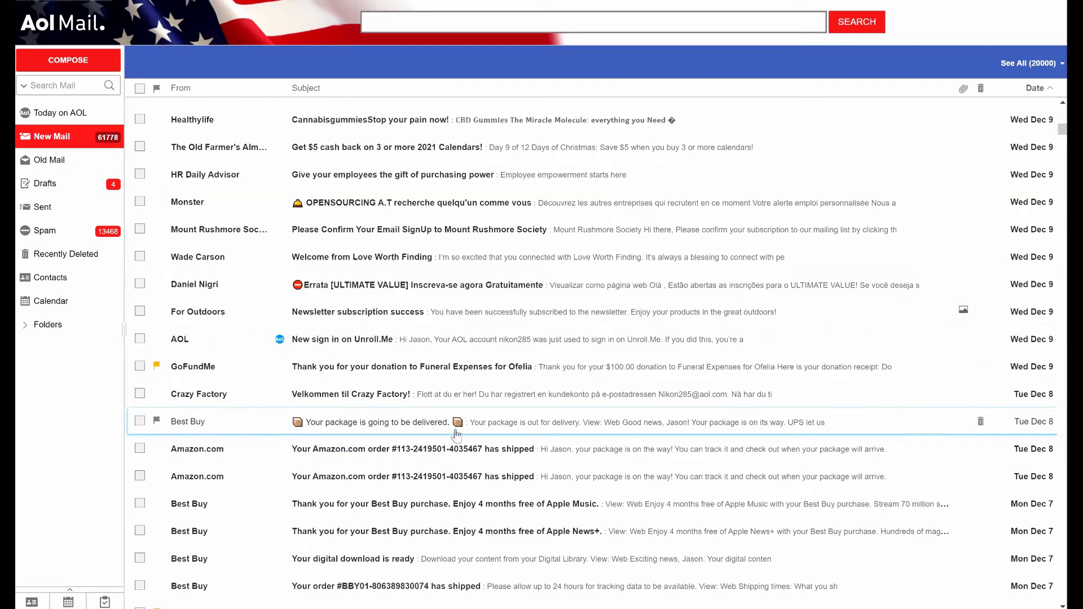
{"action": "scroll", "coordinate": [374, 544], "scroll_direction": "down", "scroll_amount": 6}
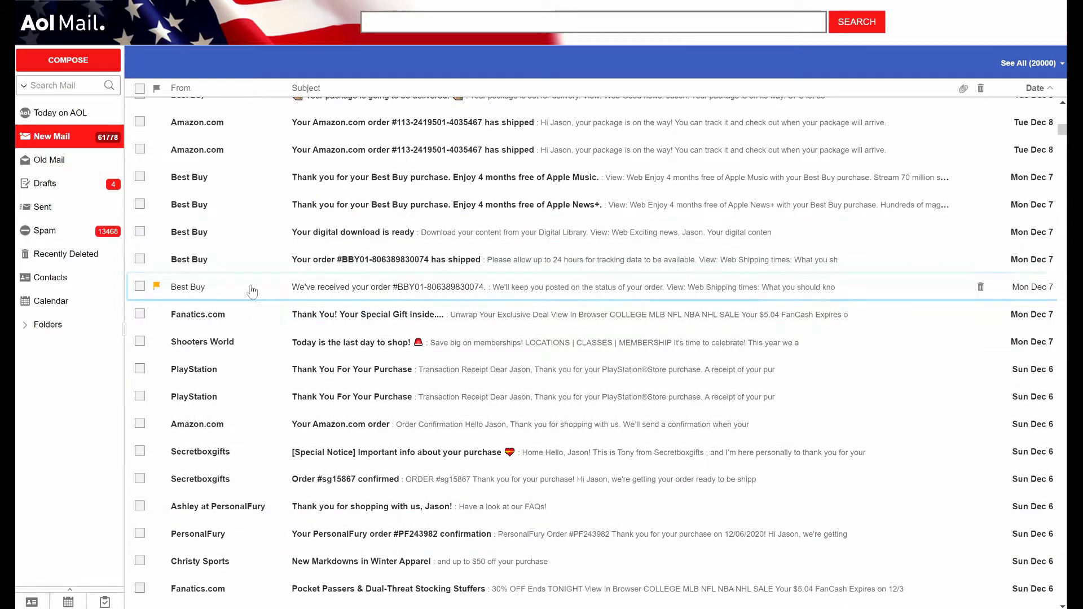
Open the Best Buy order-received email, centre its window, and select the Shipped Items delivery address.
{"action": "double_click", "coordinate": [444, 298]}
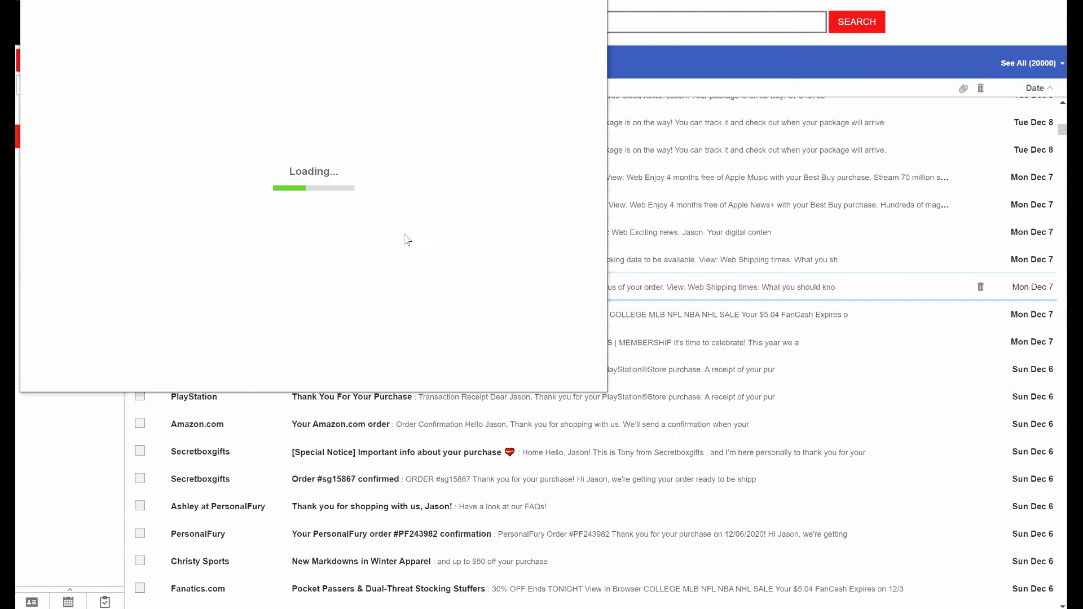
{"action": "left_click_drag", "start_coordinate": [381, 1], "coordinate": [688, 106]}
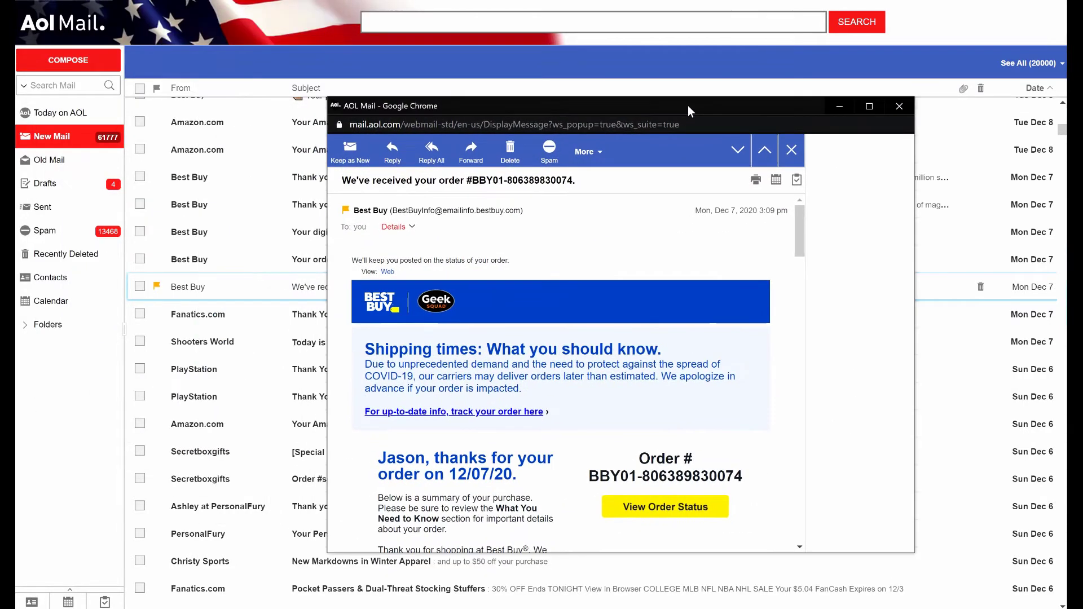
{"action": "scroll", "coordinate": [556, 469], "scroll_direction": "down", "scroll_amount": 2}
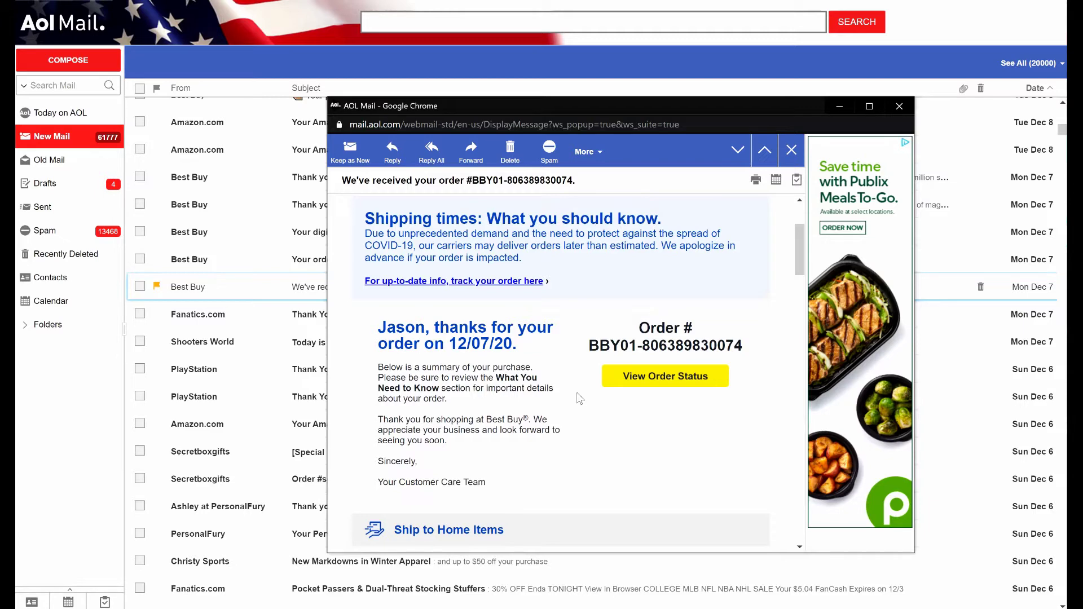
{"action": "scroll", "coordinate": [580, 398], "scroll_direction": "down", "scroll_amount": 4}
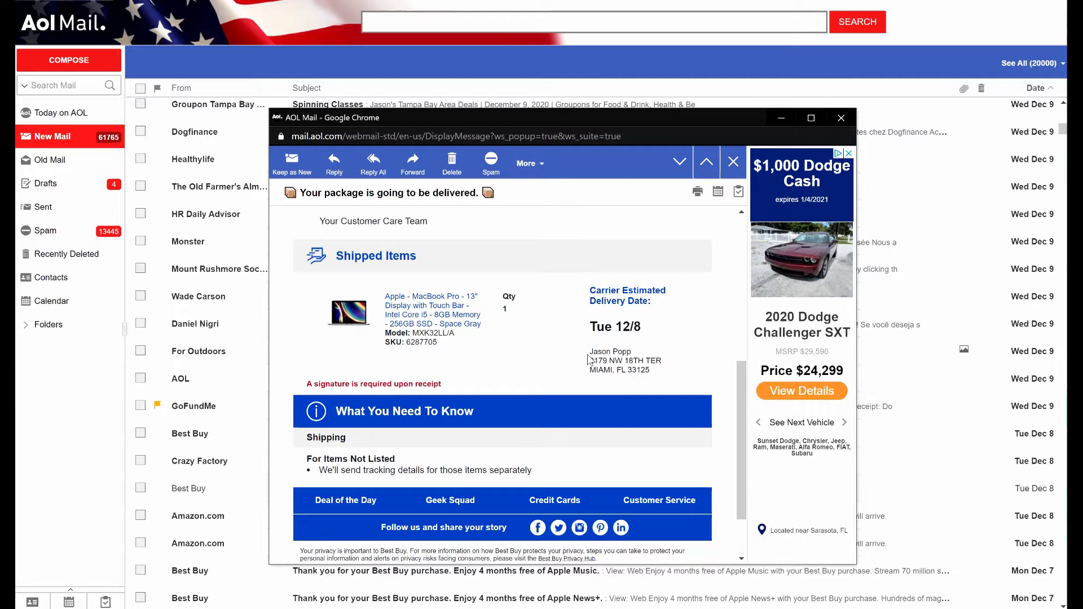
{"action": "left_click_drag", "start_coordinate": [590, 355], "coordinate": [649, 375]}
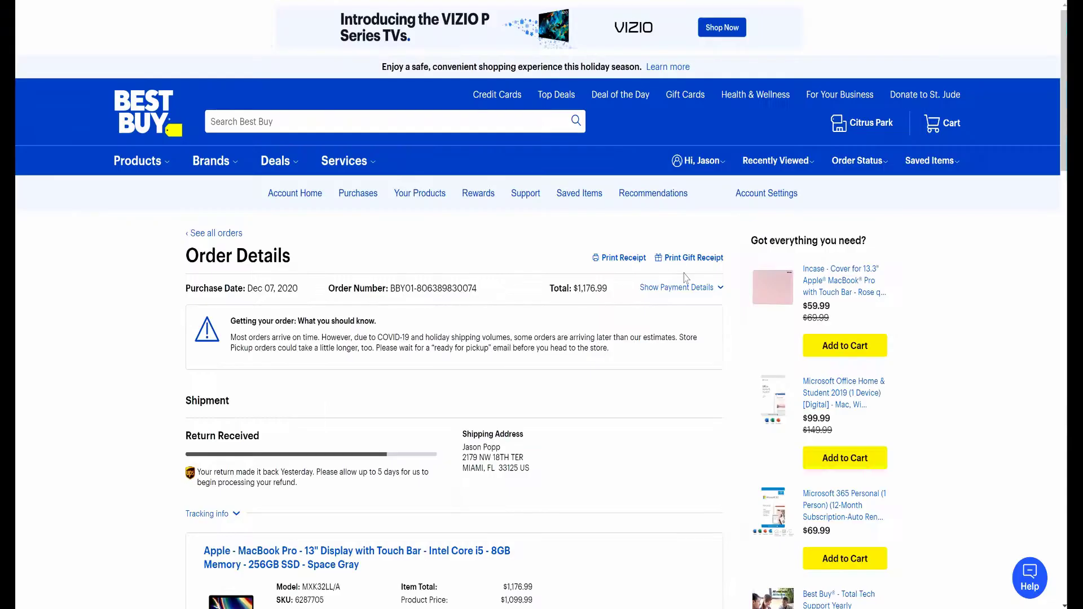
Reveal the order's payment details and highlight the Visa card entry.
{"action": "left_click", "coordinate": [681, 293]}
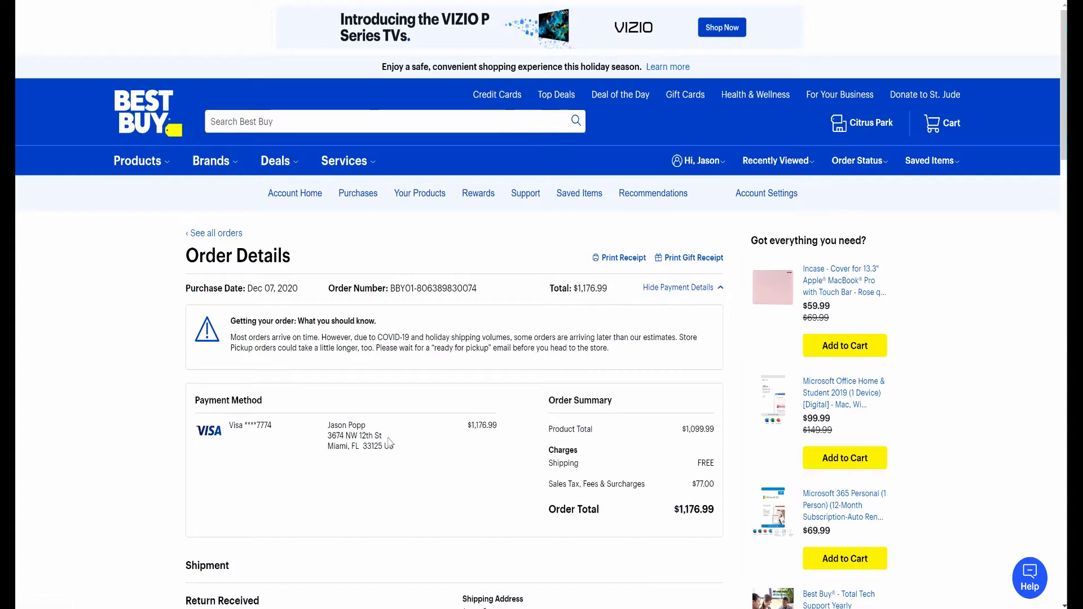
{"action": "left_click_drag", "start_coordinate": [229, 426], "coordinate": [272, 427]}
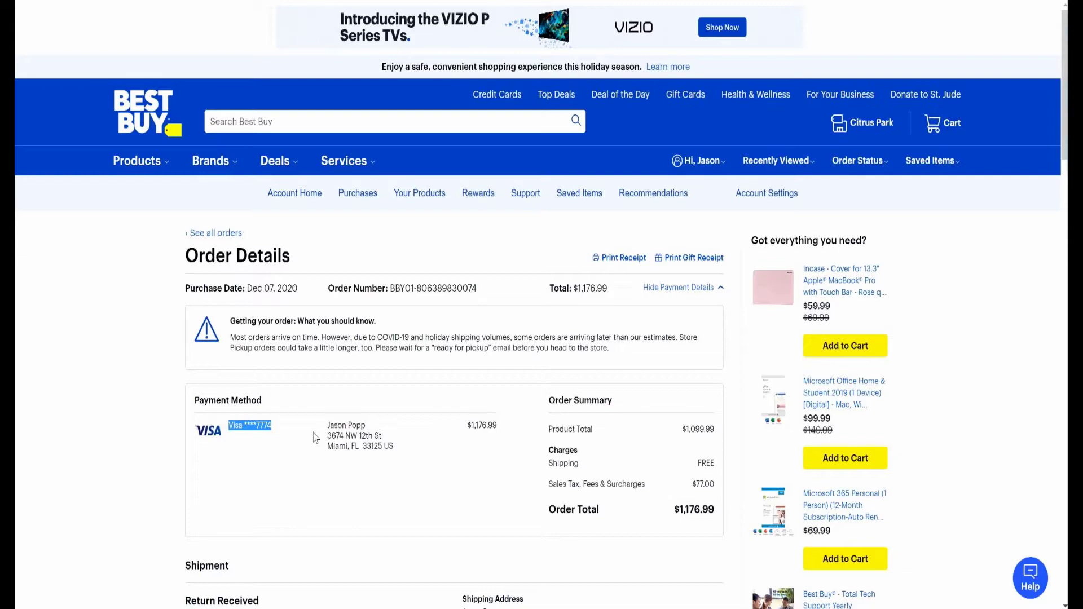
Open Best Buy's package-delivery email, then 'Your package was returned.' from the search results.
{"action": "key", "text": "ctrl+Tab"}
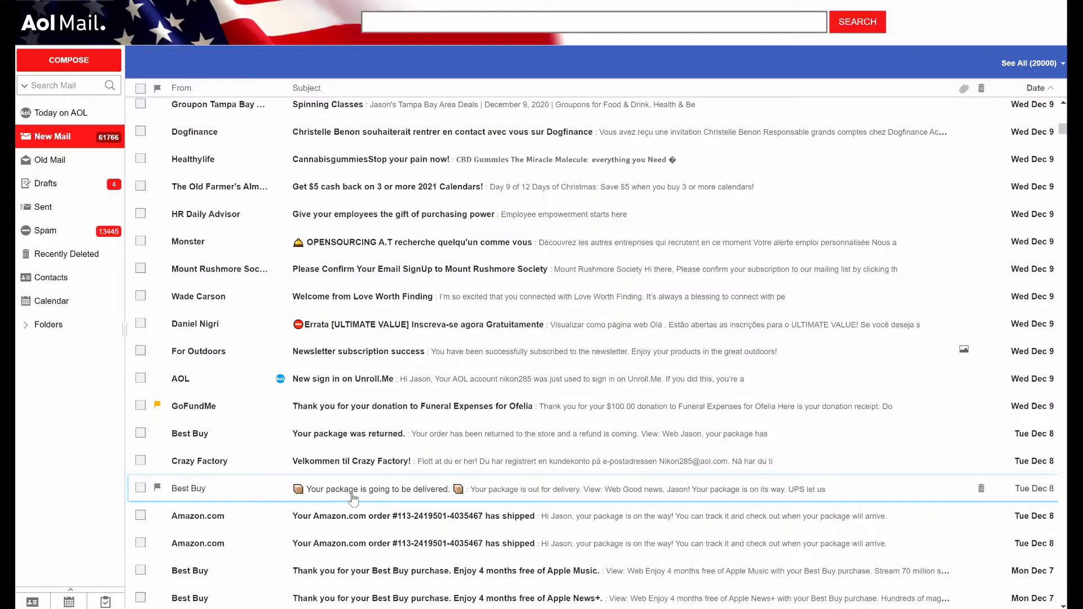
{"action": "double_click", "coordinate": [353, 498]}
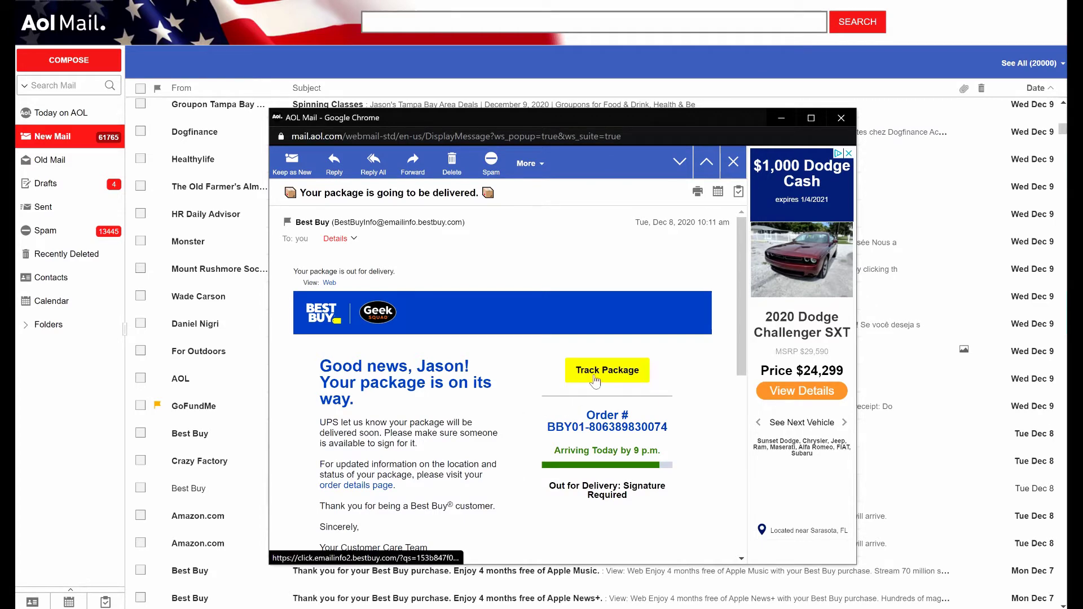
{"action": "scroll", "coordinate": [595, 382], "scroll_direction": "down", "scroll_amount": 2}
{"action": "key", "text": "alt+Tab"}
{"action": "double_click", "coordinate": [381, 490]}
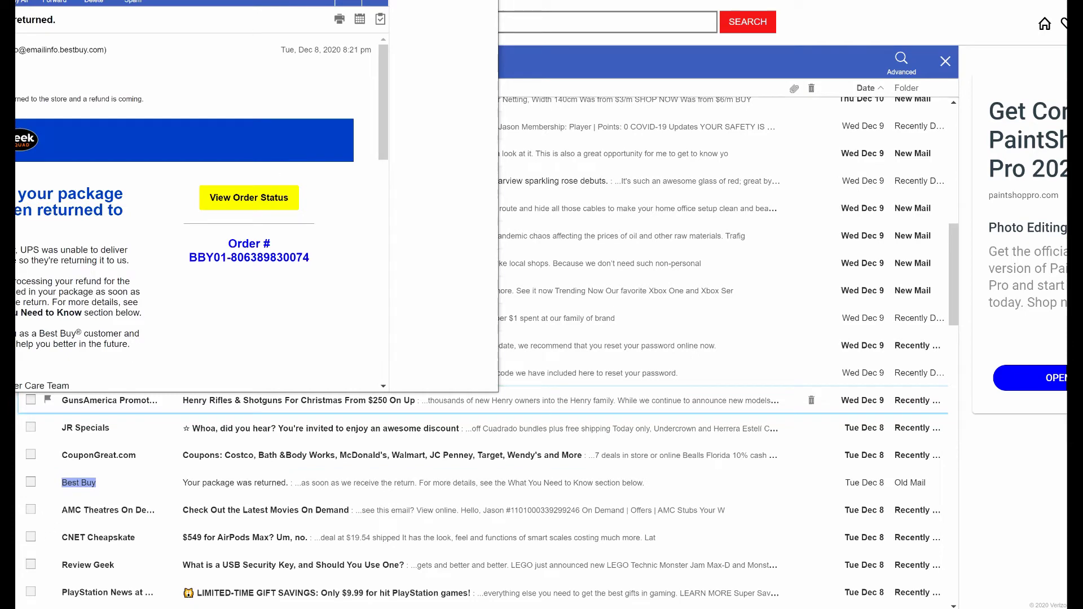
Reopen the returned-package email, mark it Keep as New, and close its window.
{"action": "left_click_drag", "start_coordinate": [231, 0], "coordinate": [367, 50]}
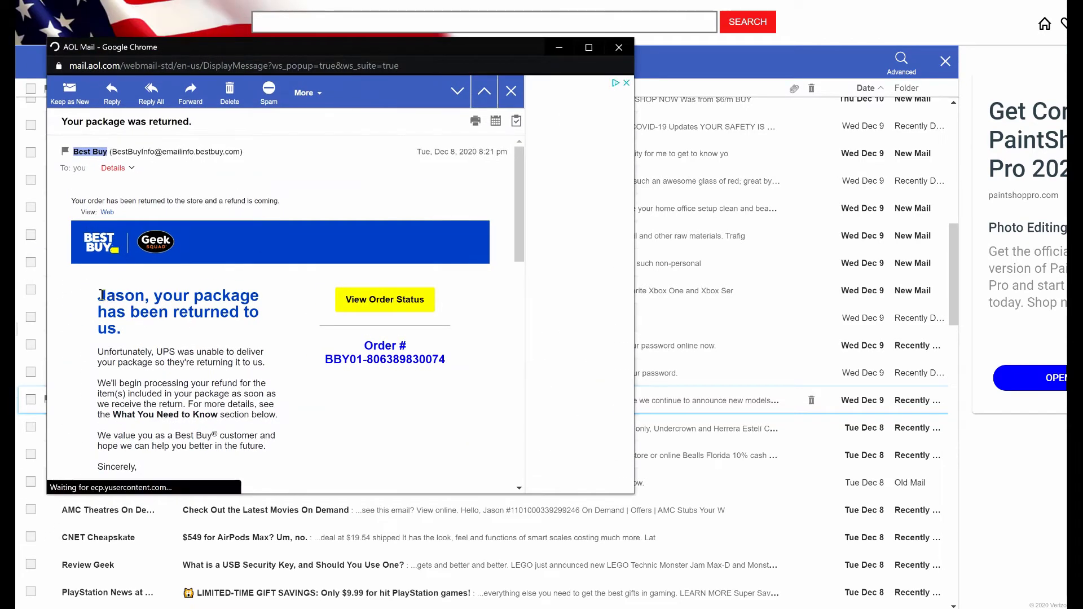
{"action": "left_click_drag", "start_coordinate": [107, 297], "coordinate": [123, 330]}
{"action": "left_click", "coordinate": [619, 49]}
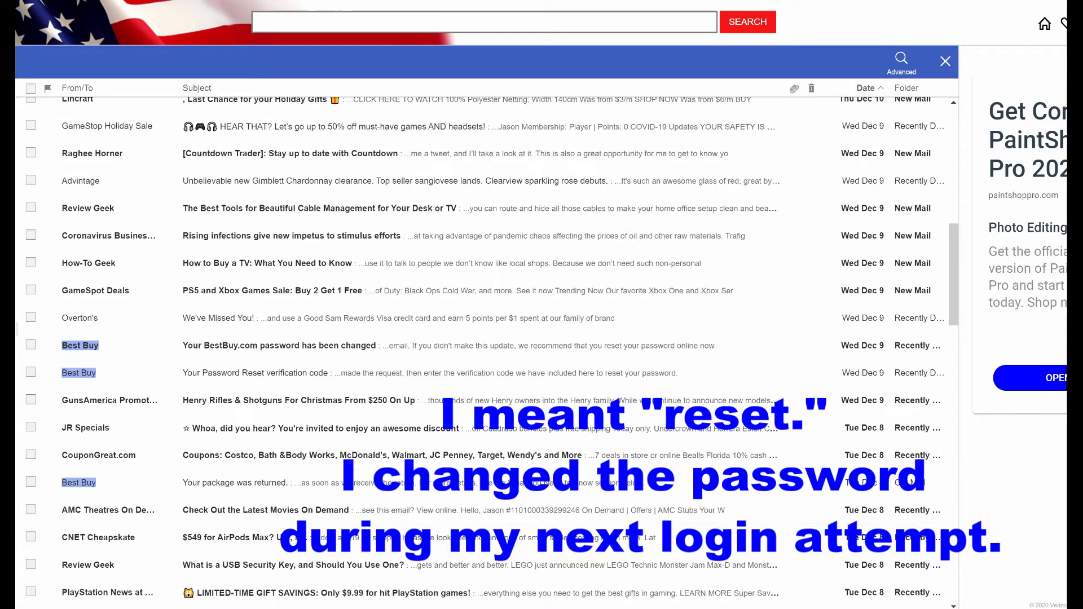
{"action": "mouse_move", "coordinate": [329, 608]}
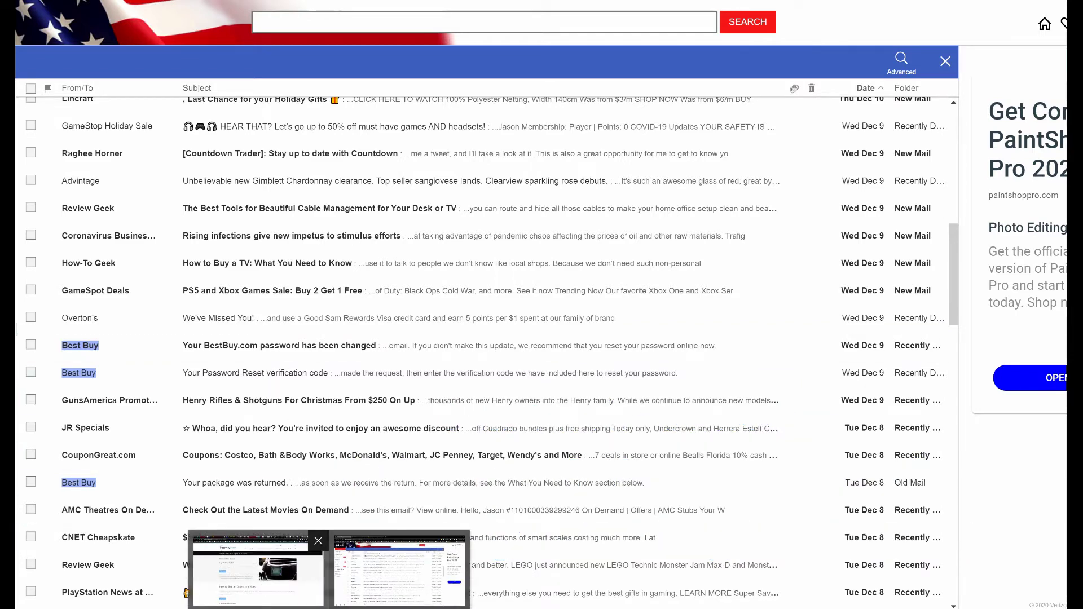
{"action": "left_click", "coordinate": [259, 570]}
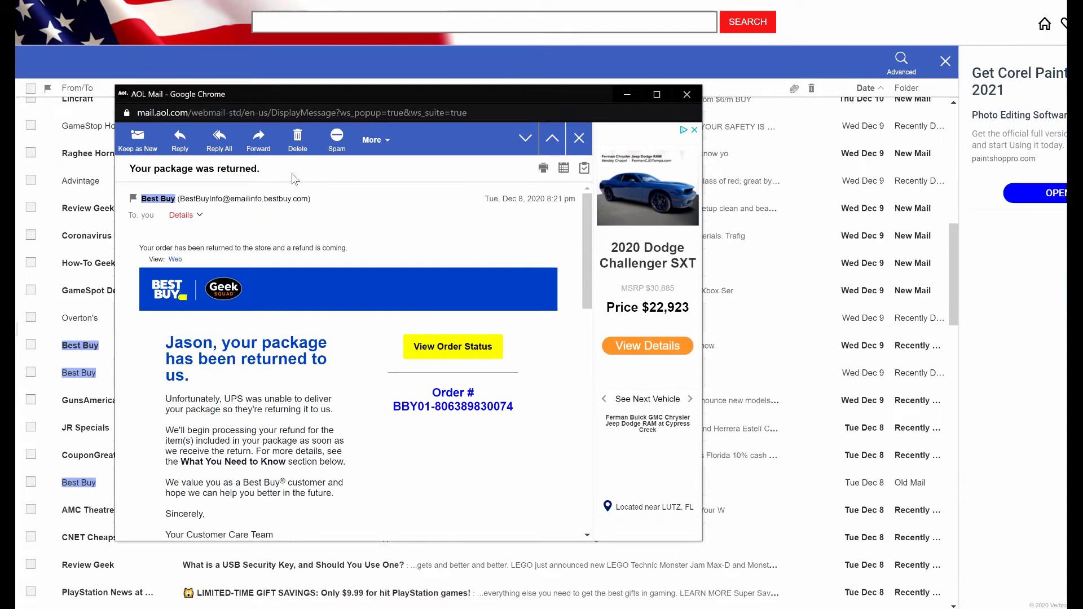
{"action": "left_click", "coordinate": [134, 142]}
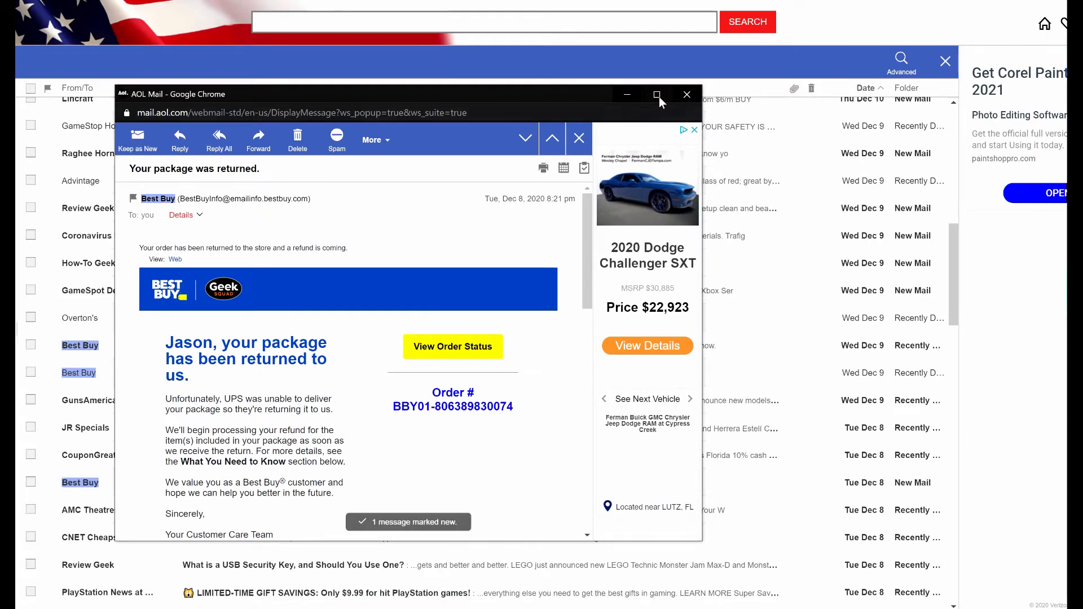
{"action": "left_click", "coordinate": [685, 95]}
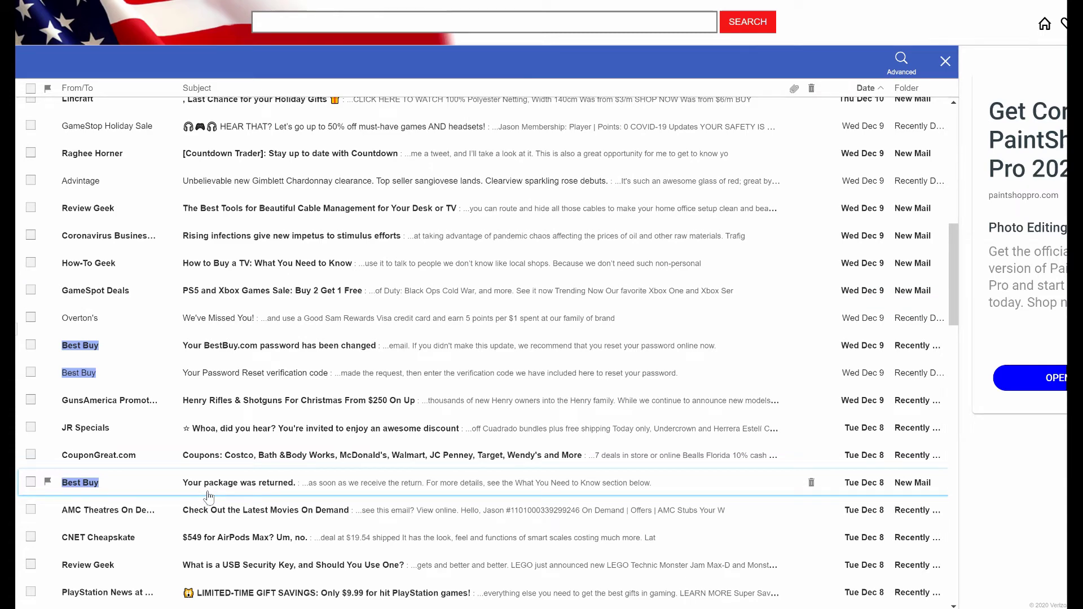
{"action": "key", "text": "Escape"}
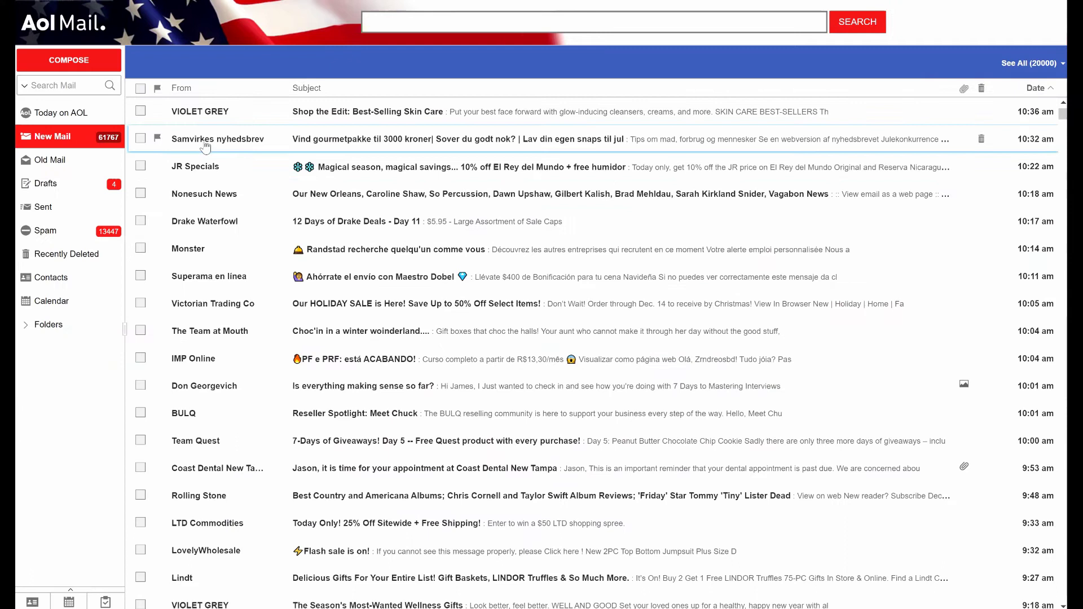
{"action": "left_click", "coordinate": [141, 111]}
{"action": "left_click", "coordinate": [140, 138]}
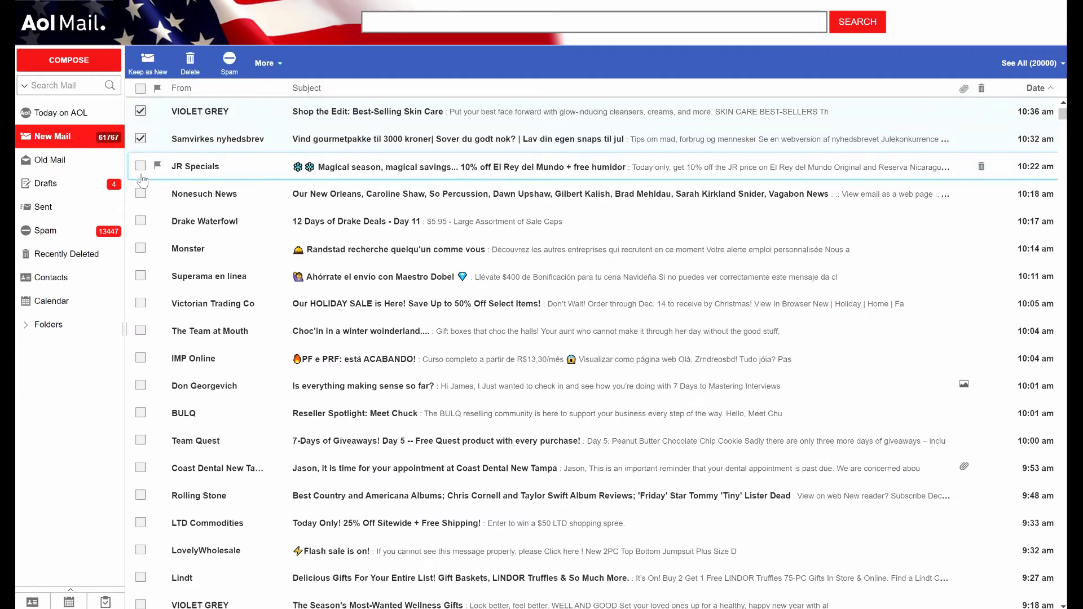
{"action": "left_click", "coordinate": [141, 166]}
{"action": "left_click", "coordinate": [140, 194]}
{"action": "left_click", "coordinate": [141, 220]}
{"action": "left_click", "coordinate": [140, 248]}
{"action": "left_click", "coordinate": [140, 275]}
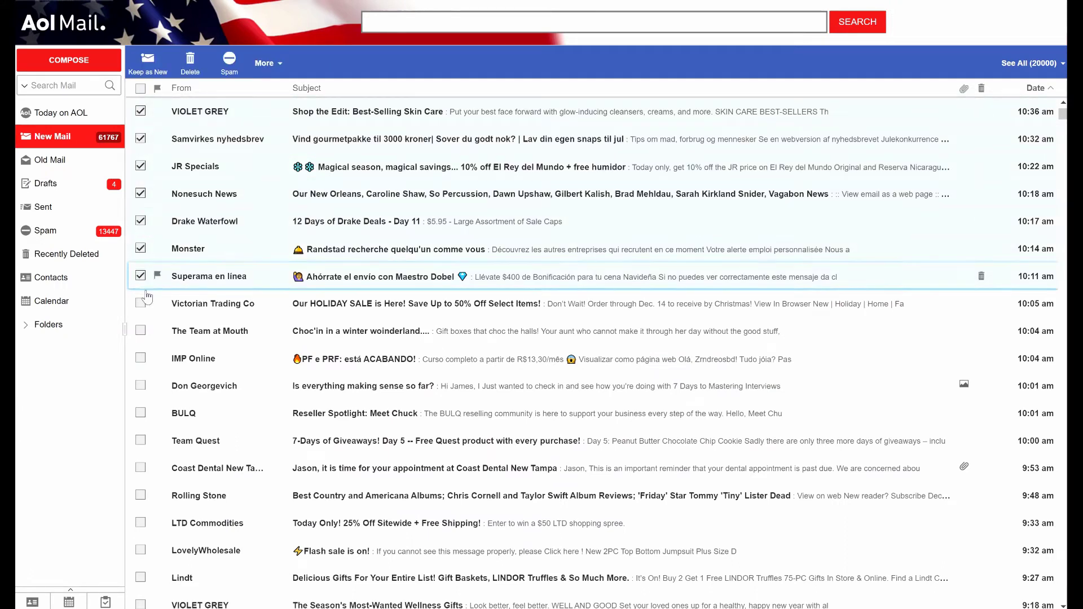
{"action": "left_click", "coordinate": [140, 304]}
{"action": "left_click", "coordinate": [140, 330]}
{"action": "left_click", "coordinate": [140, 358]}
{"action": "left_click", "coordinate": [140, 385]}
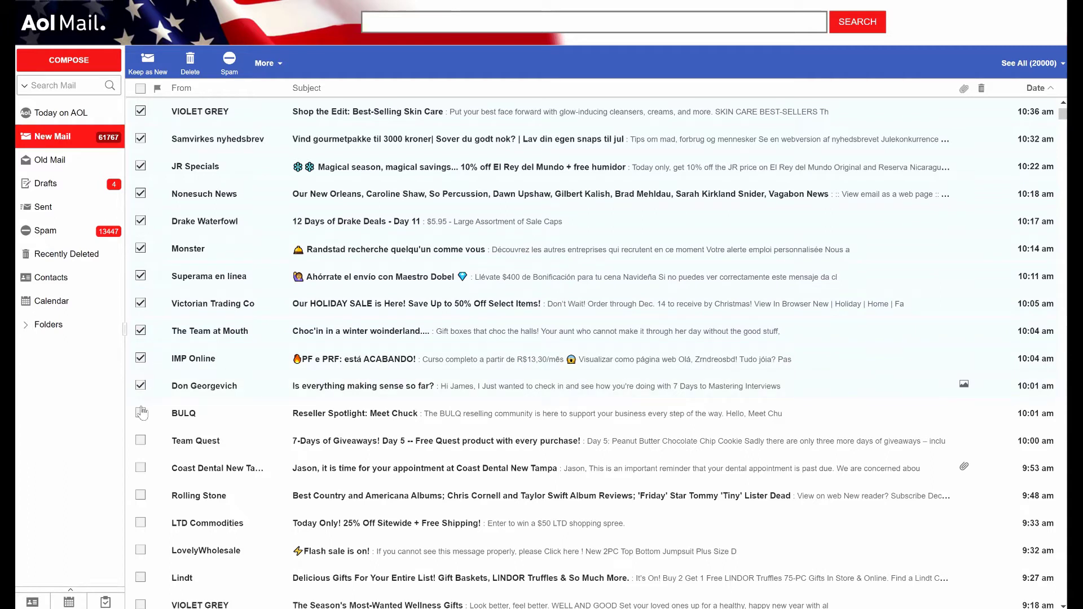
{"action": "left_click", "coordinate": [140, 413]}
{"action": "left_click", "coordinate": [140, 440]}
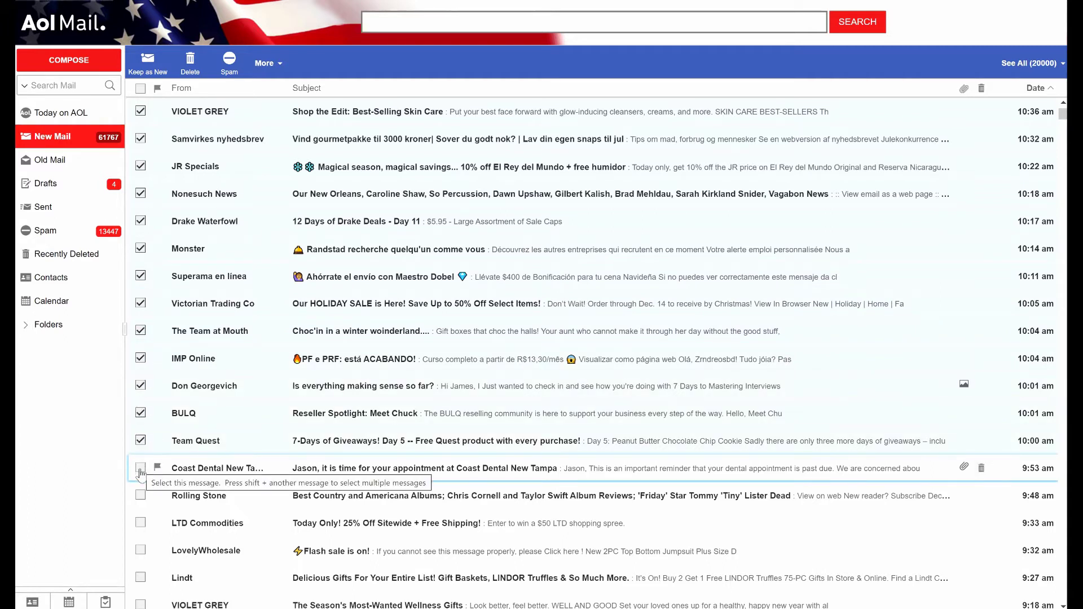
{"action": "left_click", "coordinate": [141, 495]}
{"action": "left_click", "coordinate": [140, 523]}
{"action": "left_click", "coordinate": [140, 550]}
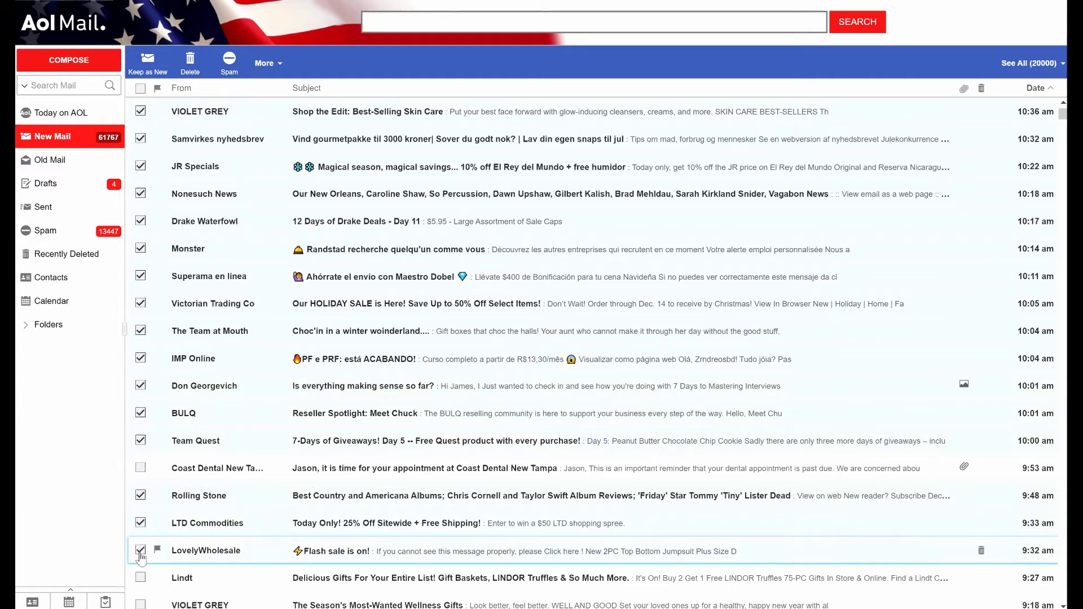
{"action": "left_click", "coordinate": [141, 578]}
{"action": "scroll", "coordinate": [141, 564], "scroll_direction": "down", "scroll_amount": 8}
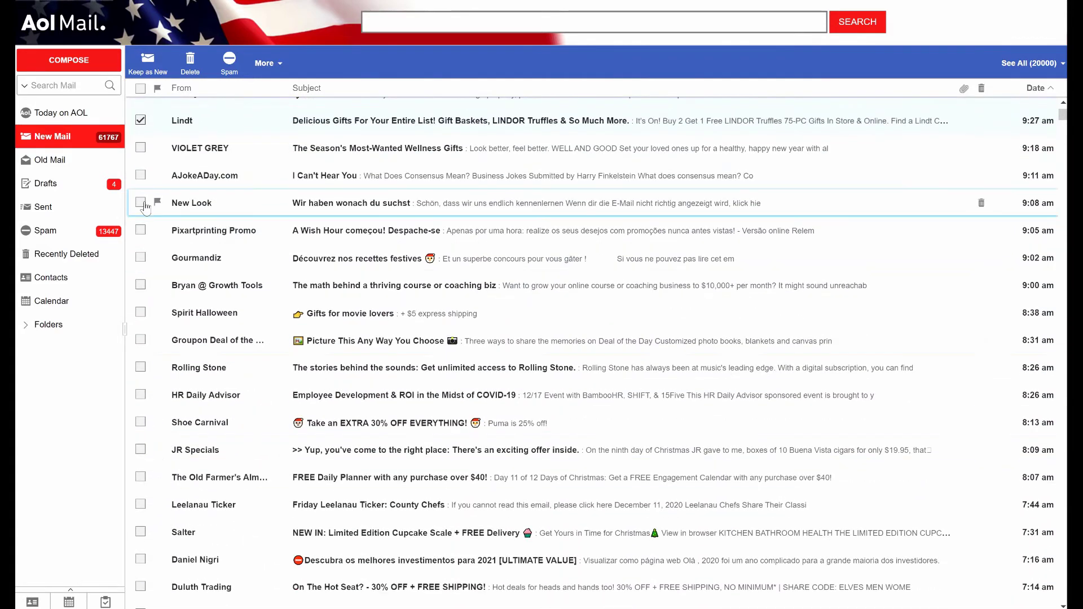
{"action": "left_click", "coordinate": [140, 148]}
{"action": "left_click", "coordinate": [141, 176]}
{"action": "left_click", "coordinate": [141, 202]}
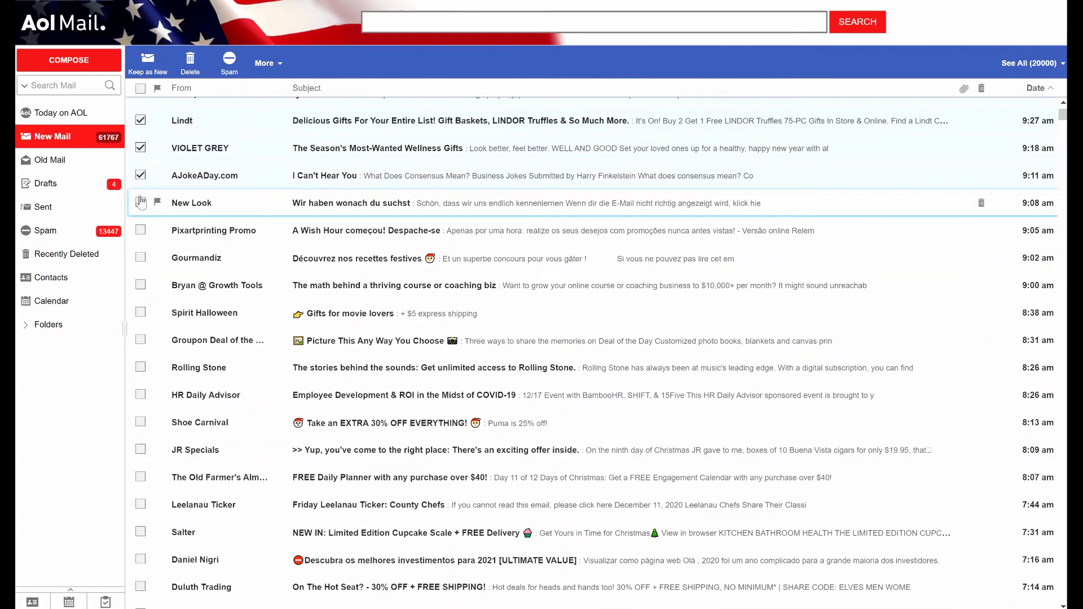
{"action": "left_click", "coordinate": [140, 230]}
{"action": "left_click", "coordinate": [140, 258]}
{"action": "left_click", "coordinate": [140, 285]}
{"action": "left_click", "coordinate": [141, 313]}
{"action": "left_click", "coordinate": [140, 340]}
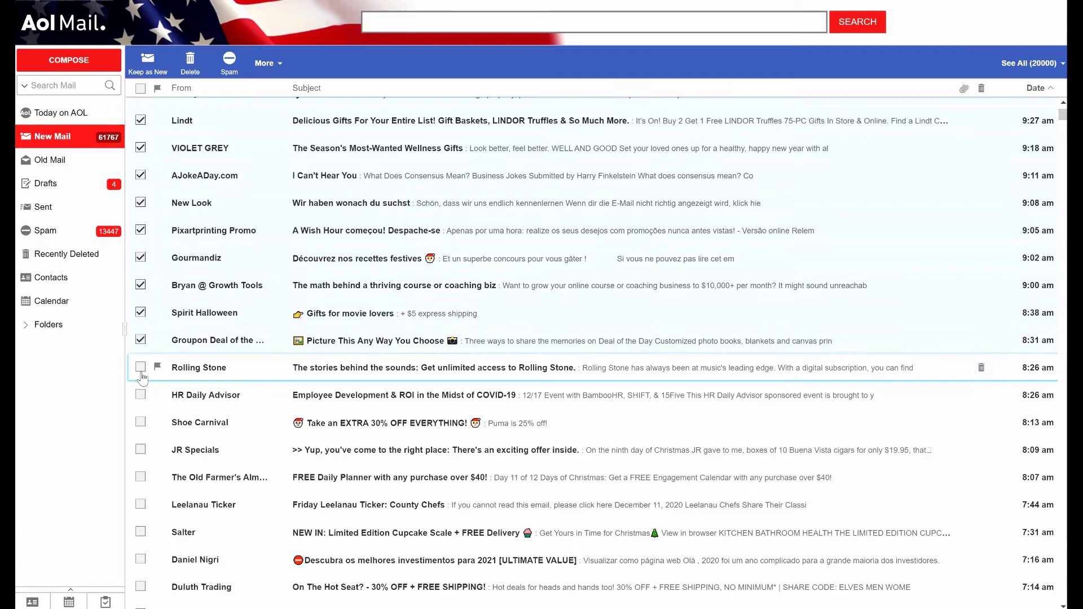
{"action": "left_click", "coordinate": [141, 367]}
{"action": "left_click", "coordinate": [140, 395]}
{"action": "left_click", "coordinate": [140, 422]}
{"action": "left_click", "coordinate": [141, 449]}
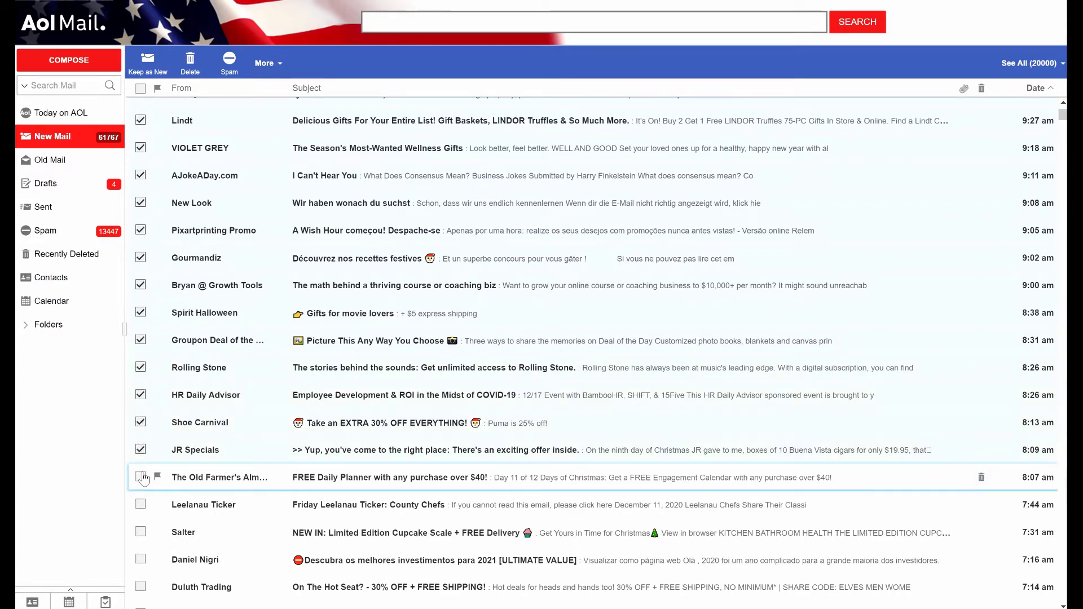
{"action": "left_click", "coordinate": [140, 505]}
{"action": "left_click", "coordinate": [140, 531]}
{"action": "left_click", "coordinate": [141, 559]}
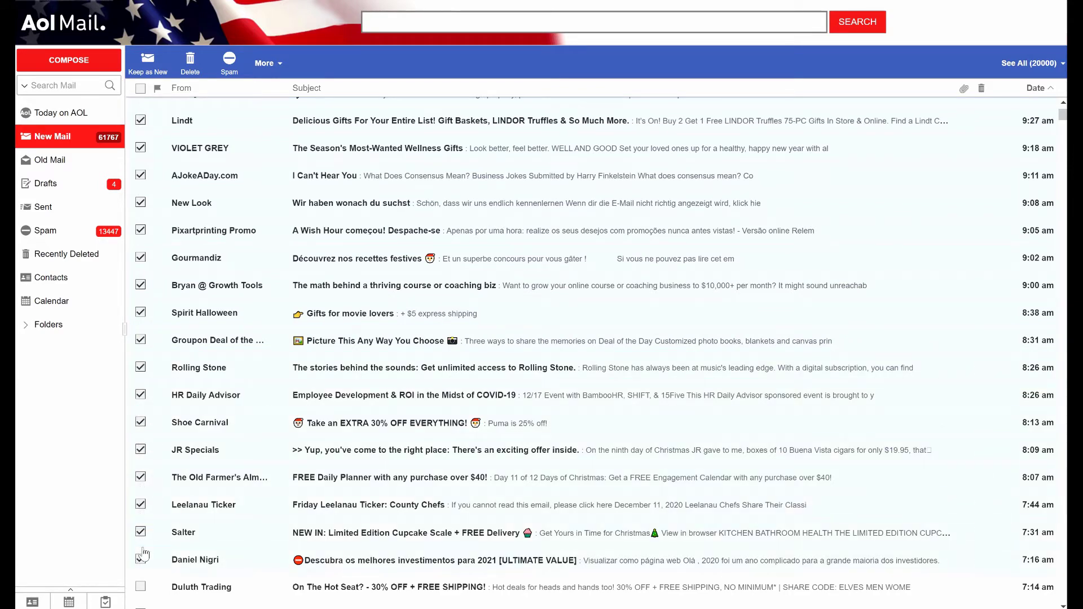
{"action": "scroll", "coordinate": [148, 547], "scroll_direction": "down", "scroll_amount": 5}
{"action": "scroll", "coordinate": [150, 532], "scroll_direction": "down", "scroll_amount": 1}
{"action": "left_click", "coordinate": [141, 260]}
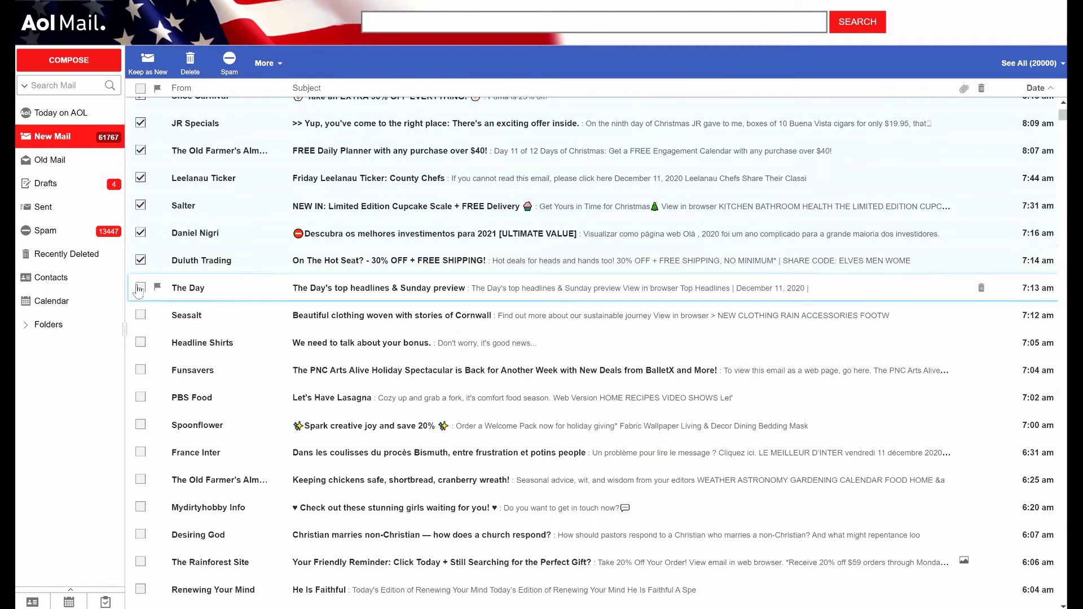
{"action": "left_click", "coordinate": [140, 287]}
{"action": "left_click", "coordinate": [140, 315]}
{"action": "left_click", "coordinate": [136, 350]}
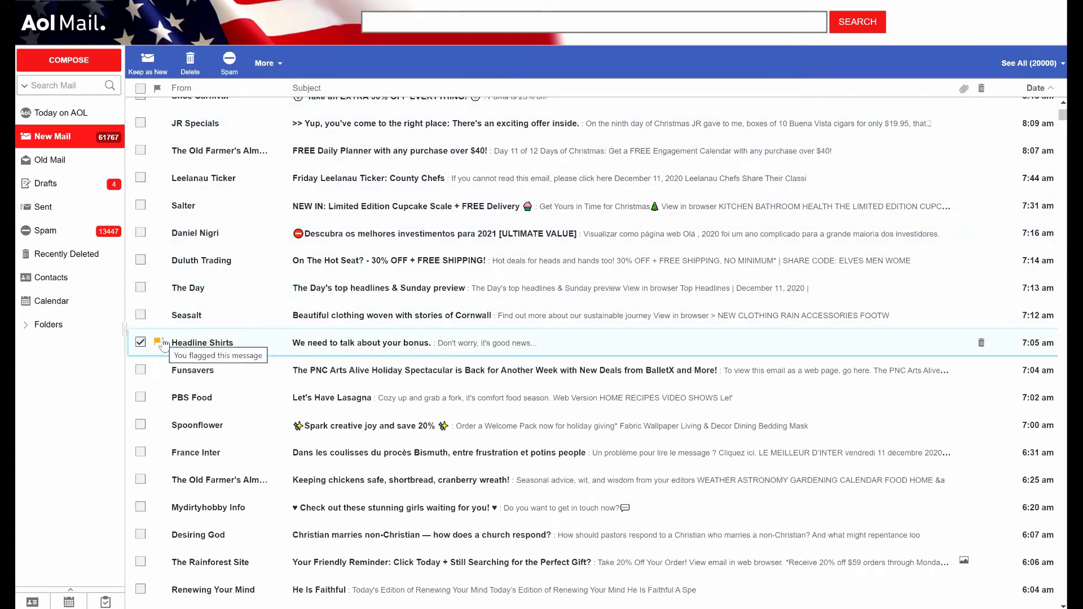
{"action": "left_click", "coordinate": [159, 342]}
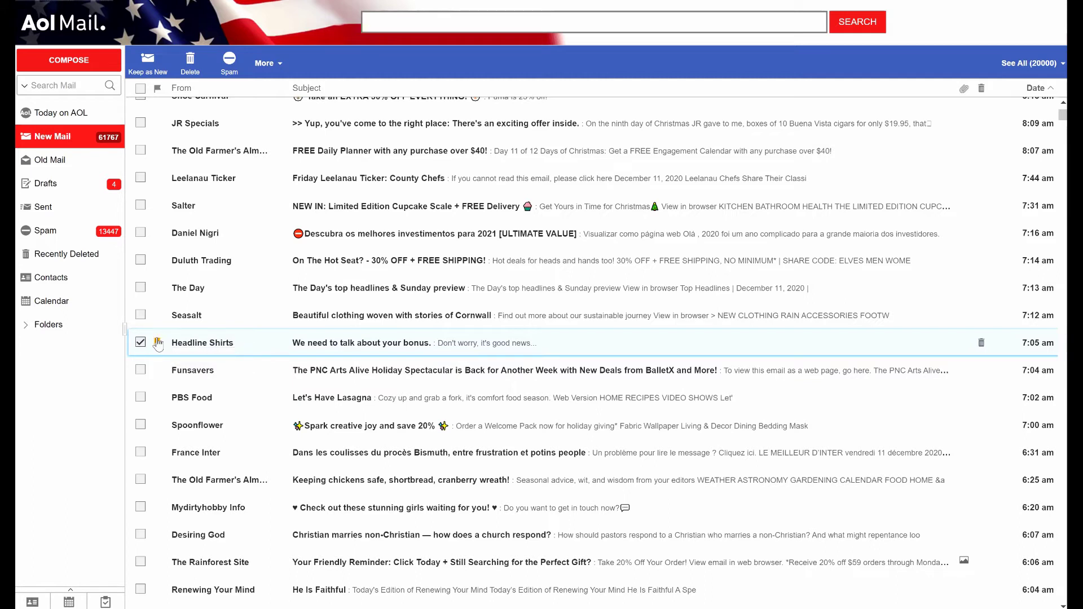
{"action": "left_click", "coordinate": [141, 344]}
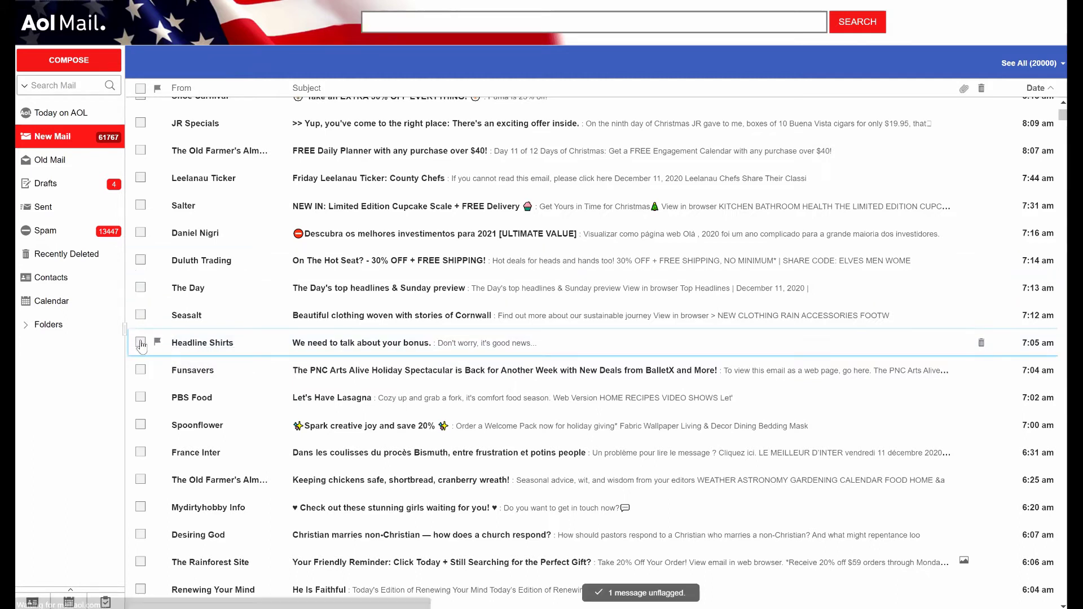
{"action": "left_click", "coordinate": [140, 342]}
{"action": "left_click", "coordinate": [140, 314]}
{"action": "left_click", "coordinate": [140, 287]}
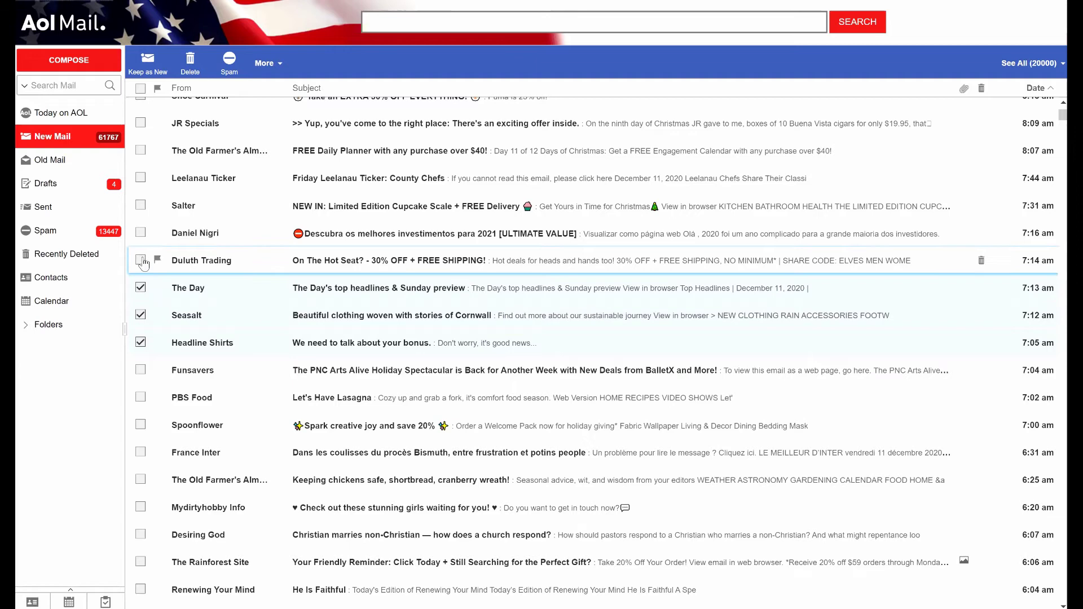
{"action": "left_click", "coordinate": [141, 260]}
{"action": "left_click", "coordinate": [140, 233]}
{"action": "left_click", "coordinate": [140, 205]}
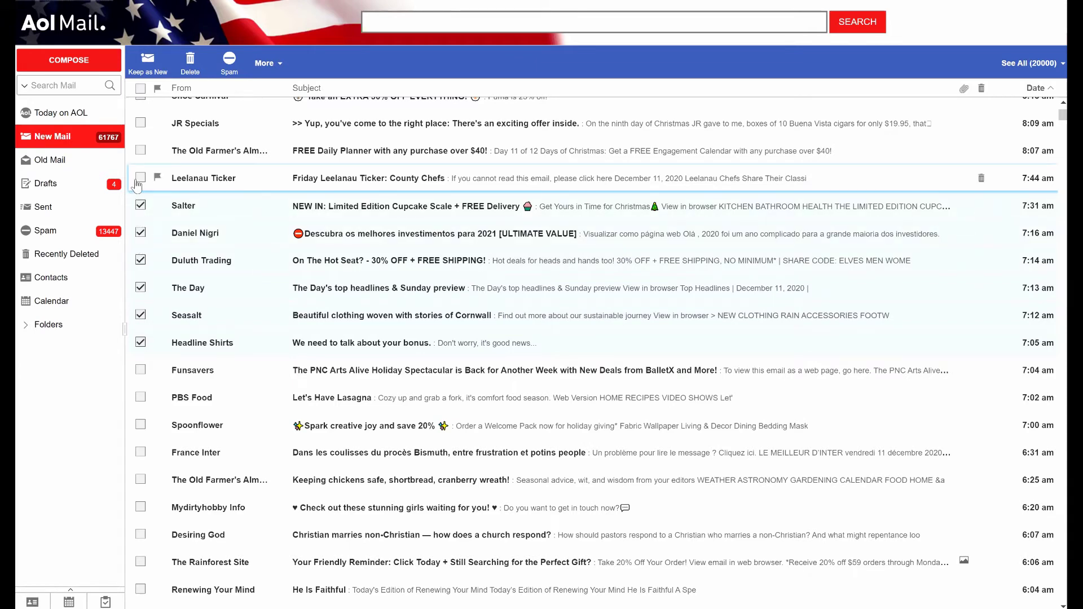
{"action": "left_click", "coordinate": [141, 177]}
{"action": "left_click", "coordinate": [140, 150]}
{"action": "left_click", "coordinate": [140, 123]}
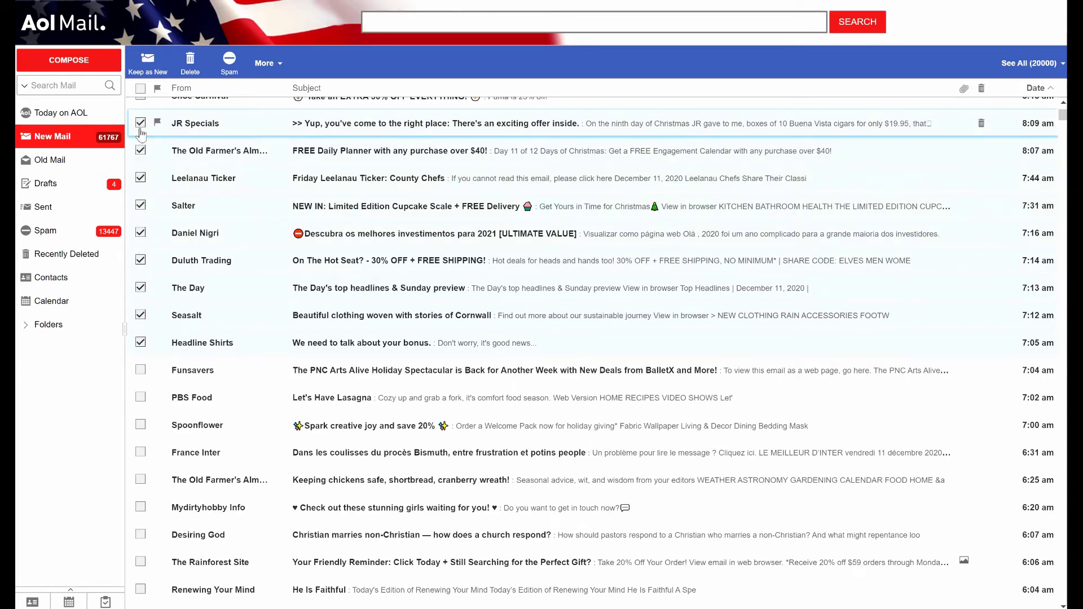
{"action": "scroll", "coordinate": [141, 135], "scroll_direction": "up", "scroll_amount": 2}
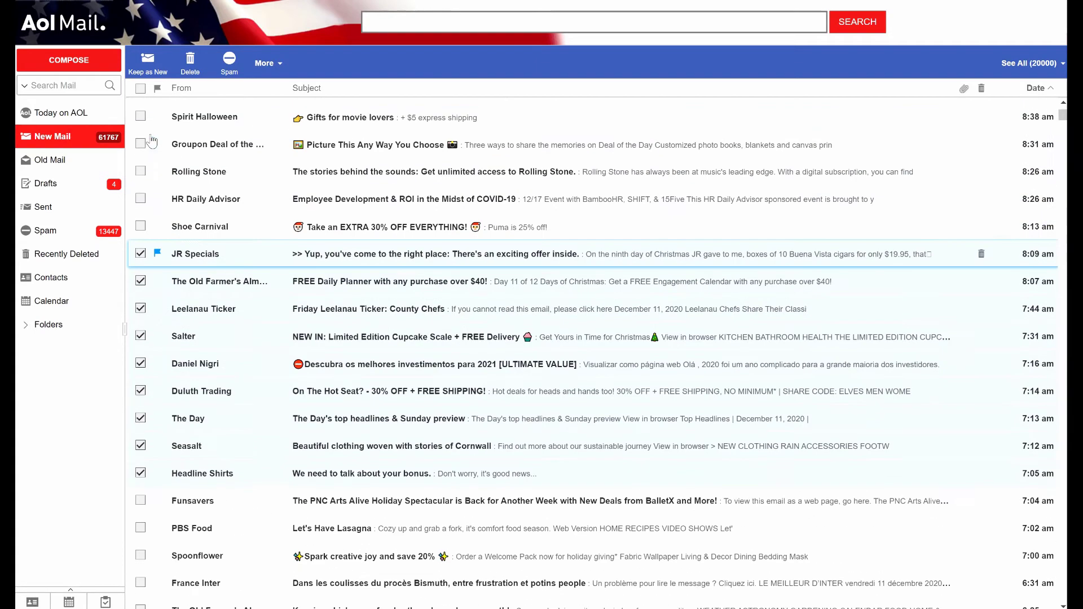
{"action": "left_click", "coordinate": [142, 227]}
{"action": "left_click", "coordinate": [140, 199]}
{"action": "left_click", "coordinate": [141, 171]}
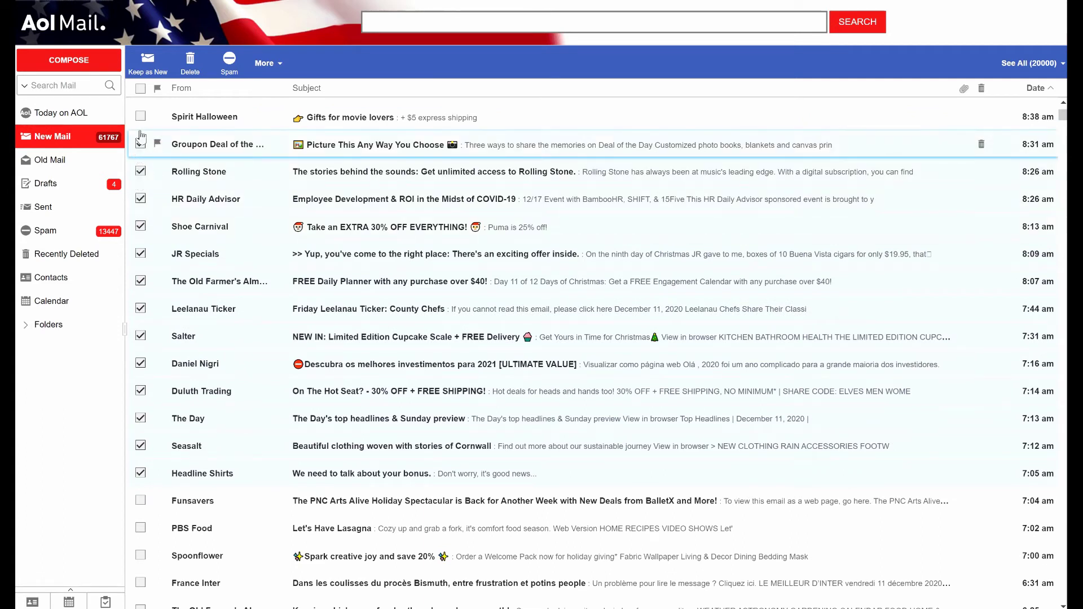
{"action": "left_click", "coordinate": [140, 142]}
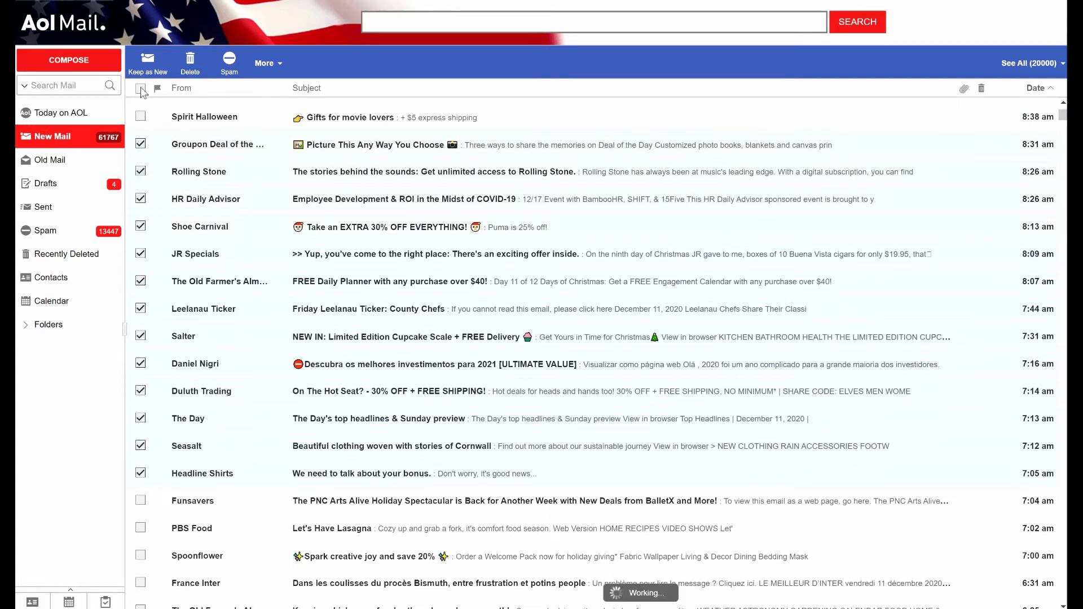
{"action": "left_click", "coordinate": [141, 89]}
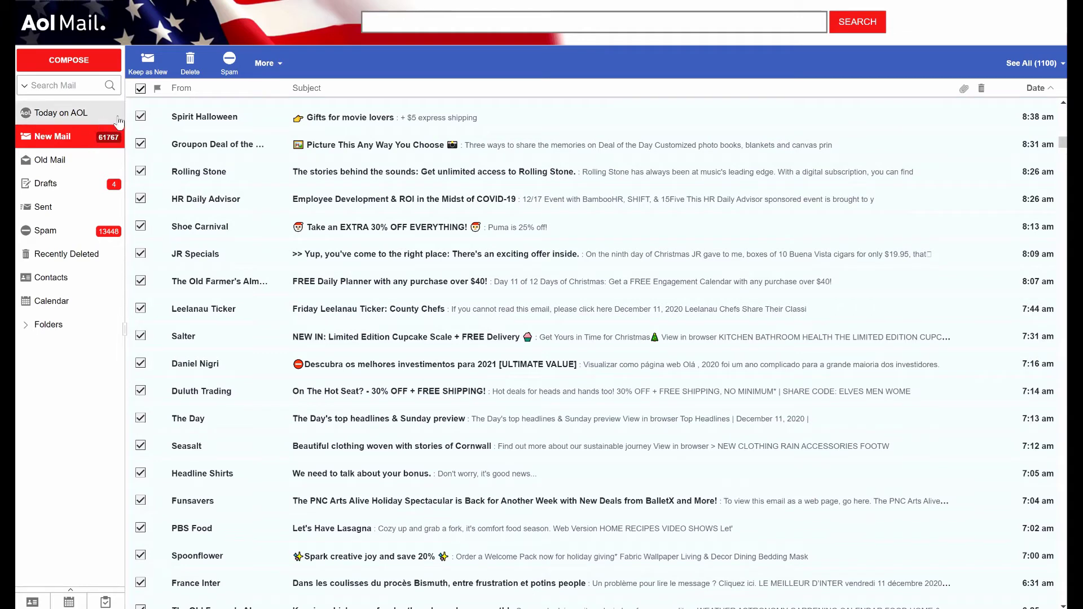
{"action": "left_click", "coordinate": [140, 89]}
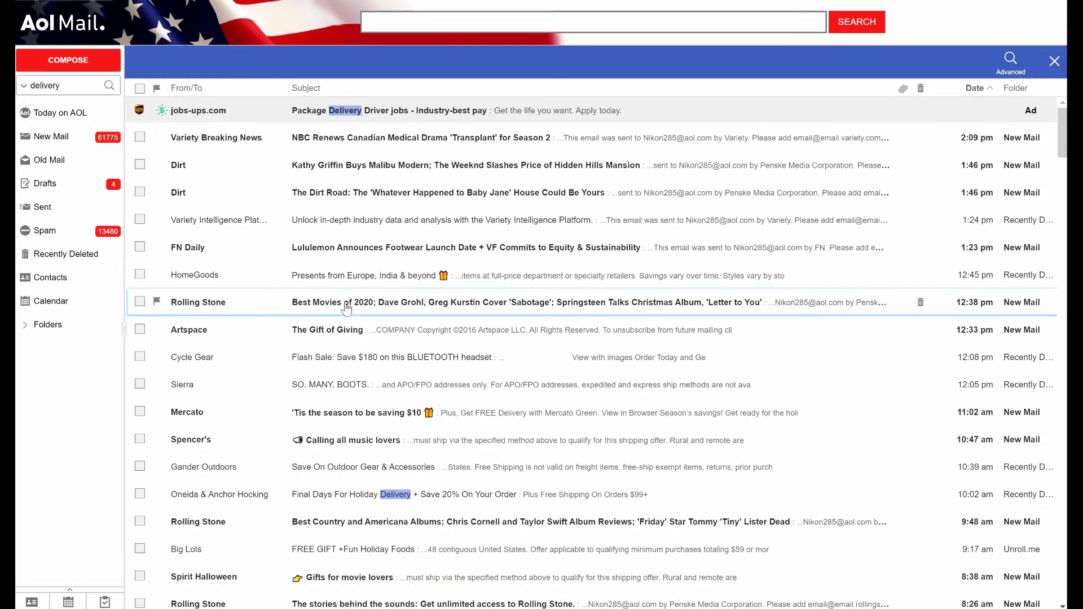
Open the Rolling Stone newsletter and follow its footer Unsubscribe link.
{"action": "double_click", "coordinate": [345, 307]}
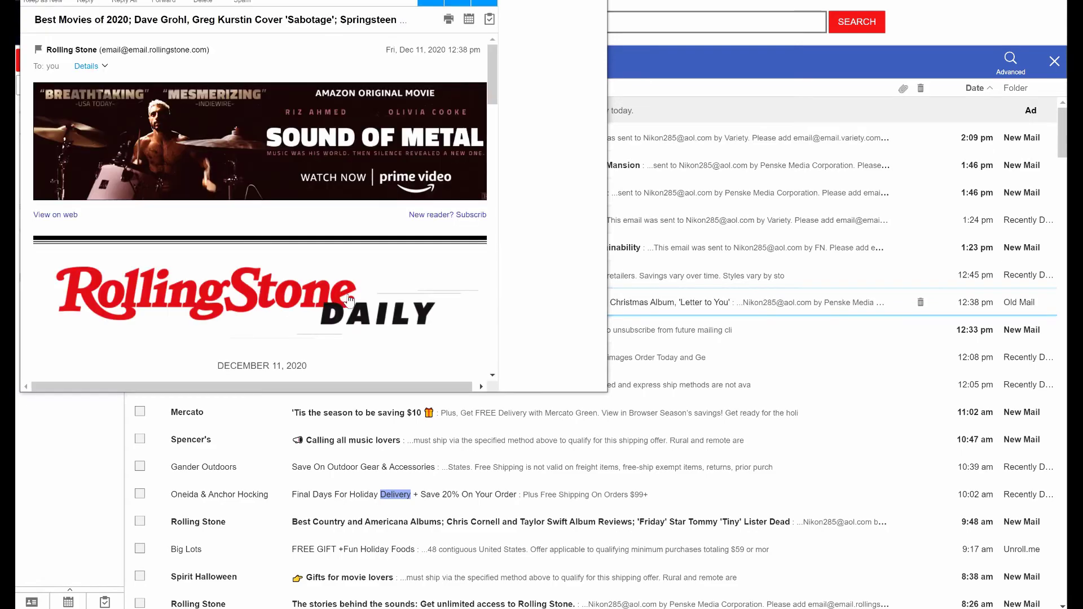
{"action": "scroll", "coordinate": [350, 300], "scroll_direction": "down", "scroll_amount": 20}
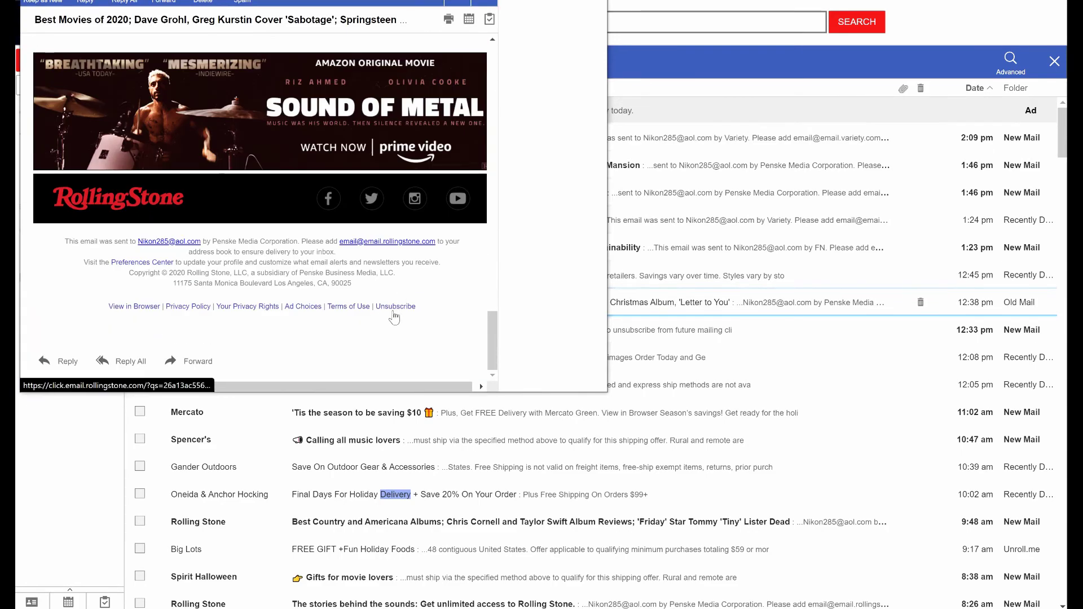
{"action": "left_click", "coordinate": [394, 309]}
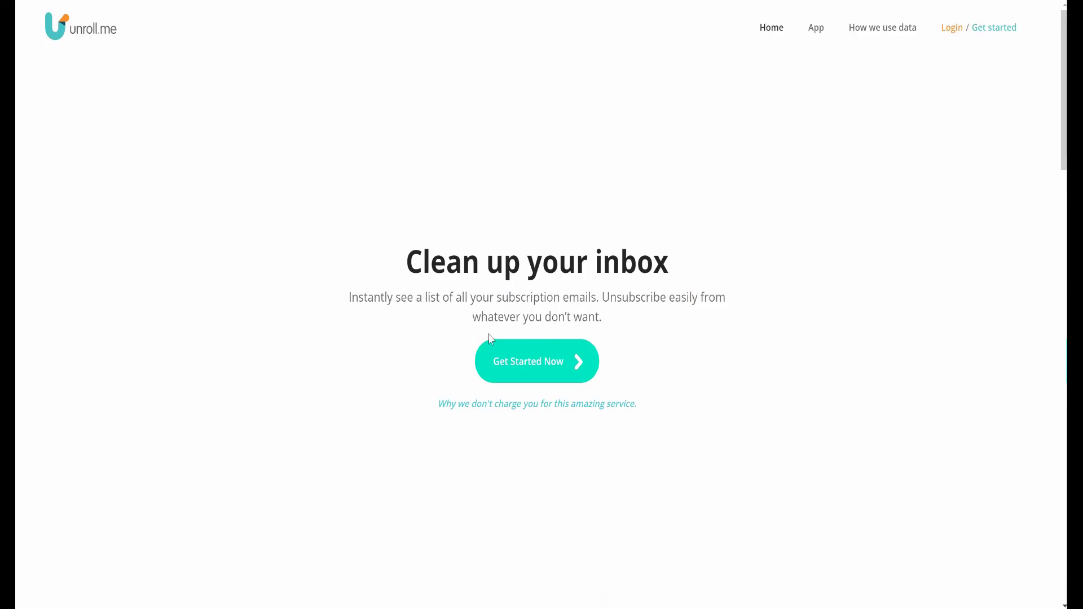
Sign up for Unroll.me with the AOL account and accept the privacy terms.
{"action": "left_click", "coordinate": [514, 367]}
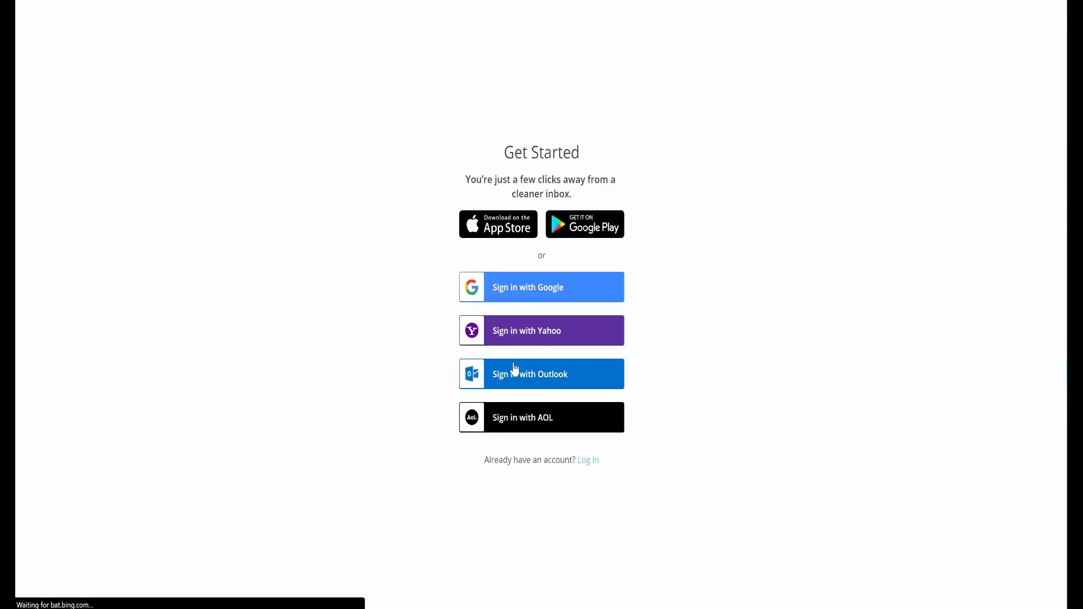
{"action": "left_click", "coordinate": [525, 429]}
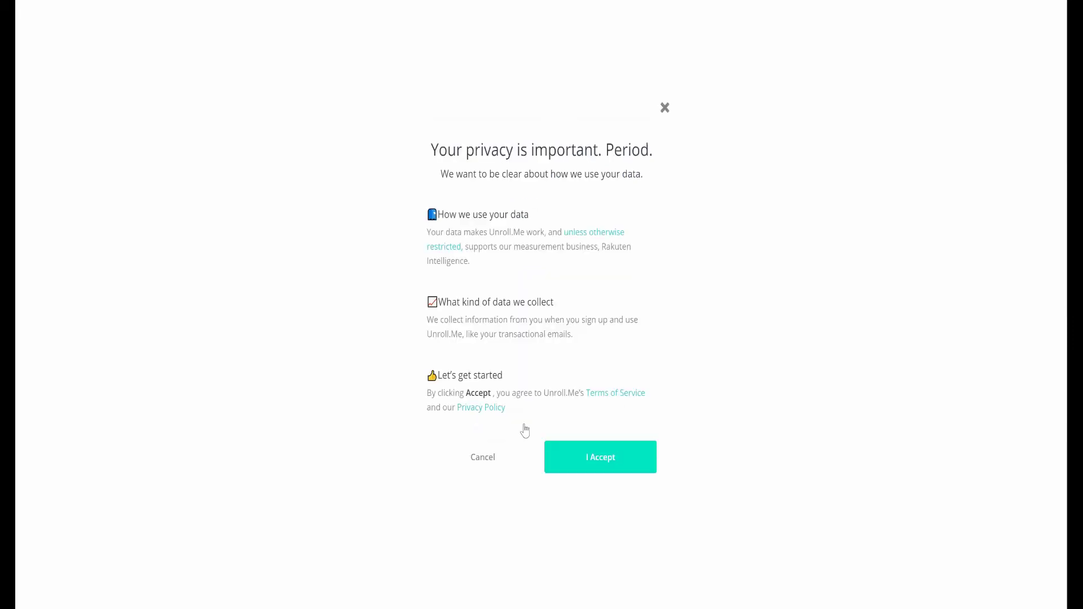
{"action": "left_click", "coordinate": [590, 457]}
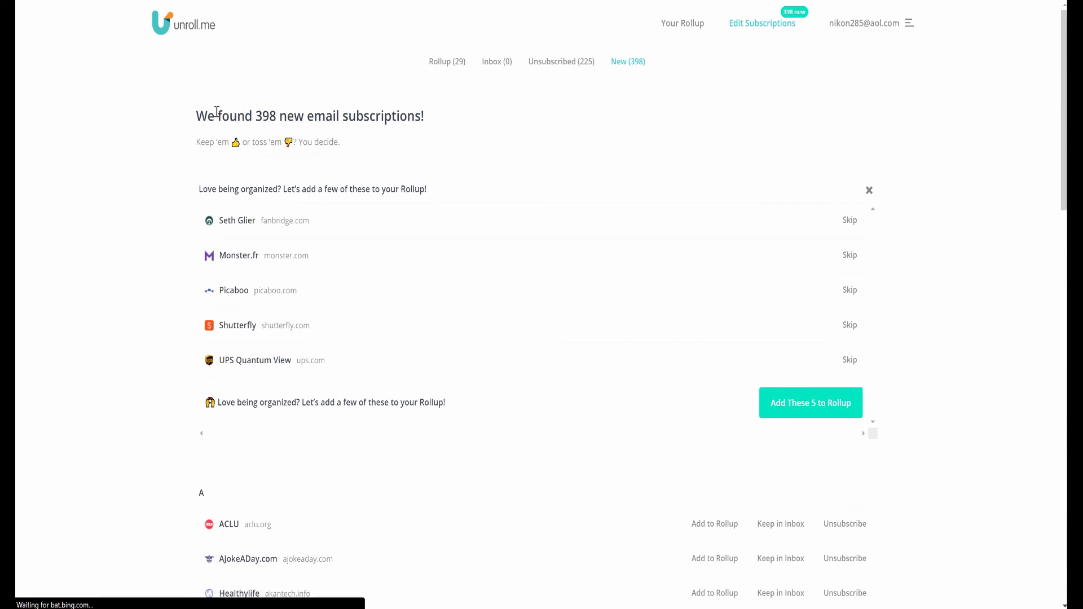
Unsubscribe from ACLU, AL3RT Powersports, WHN Longevity Magazine, American Investment Report, Carenity and Carnegie Hall.
{"action": "left_click_drag", "start_coordinate": [198, 116], "coordinate": [411, 131]}
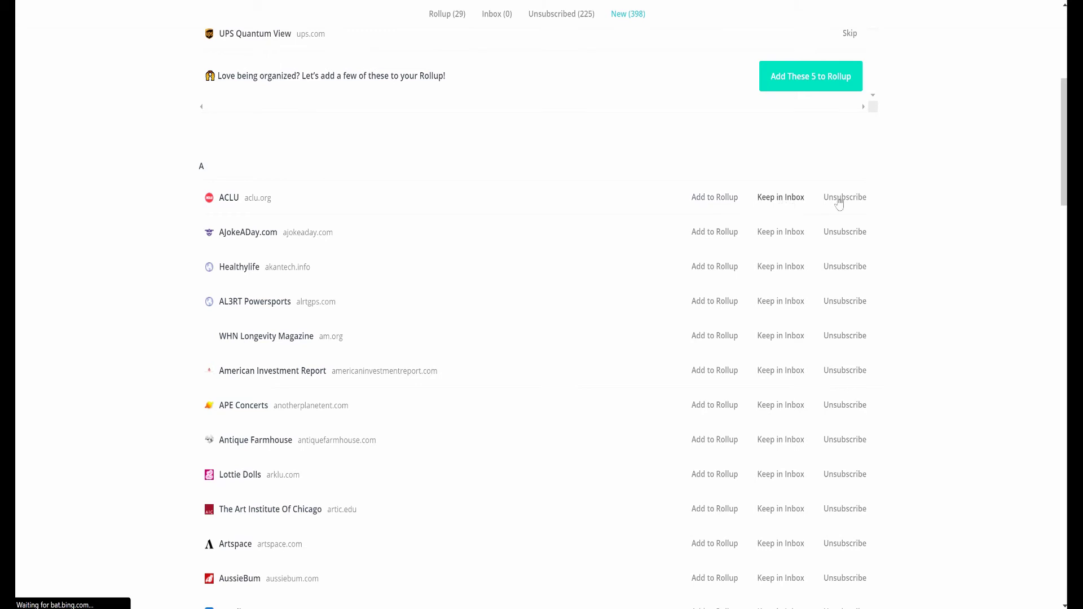
{"action": "left_click", "coordinate": [846, 199]}
{"action": "left_click", "coordinate": [845, 199]}
{"action": "left_click", "coordinate": [845, 199]}
{"action": "left_click", "coordinate": [845, 199]}
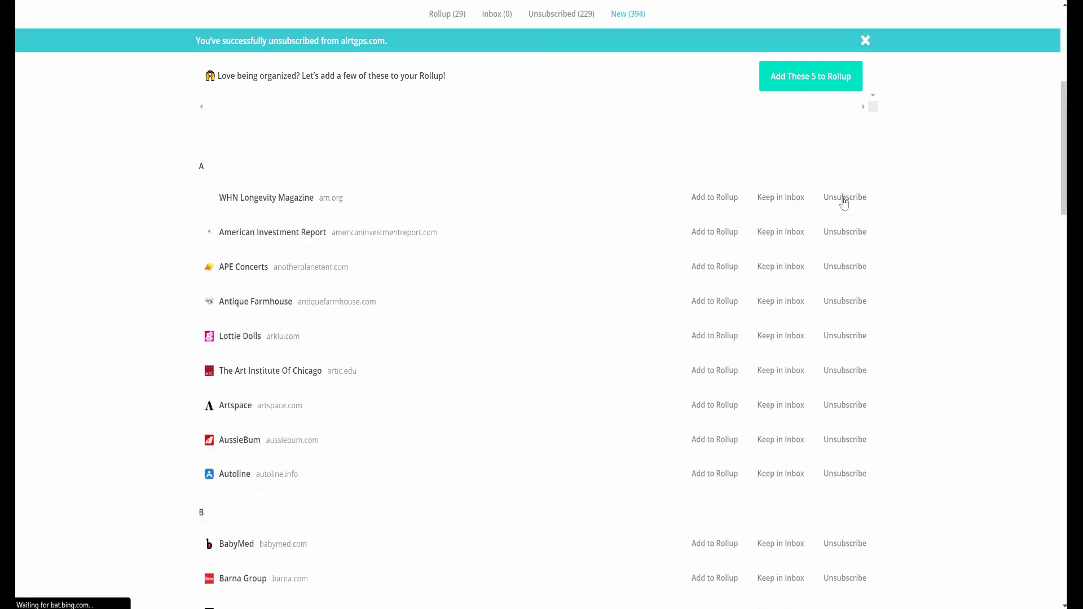
{"action": "left_click", "coordinate": [844, 199]}
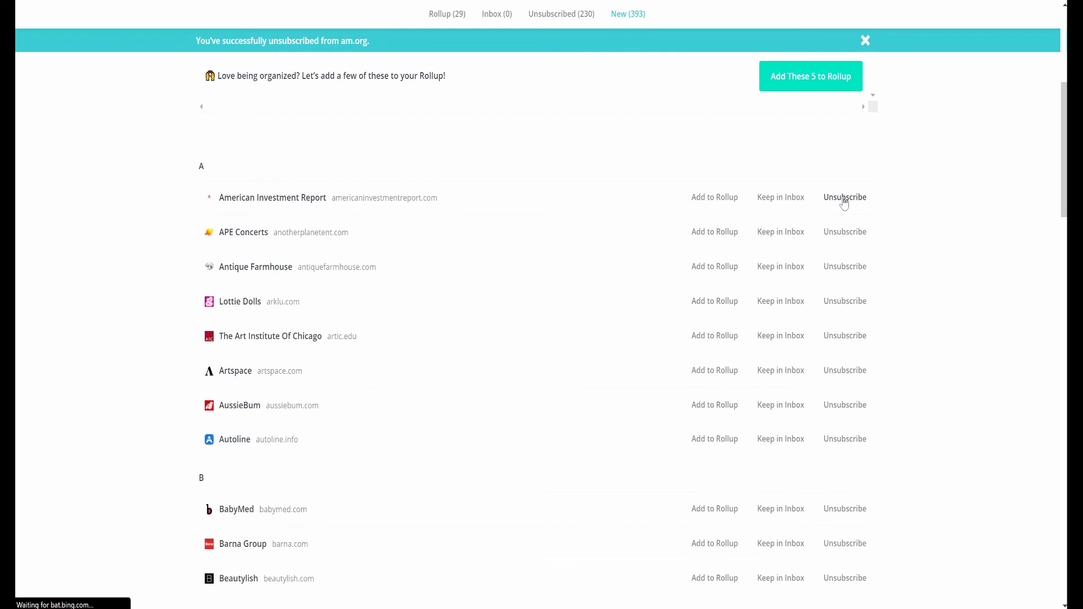
{"action": "left_click", "coordinate": [845, 199]}
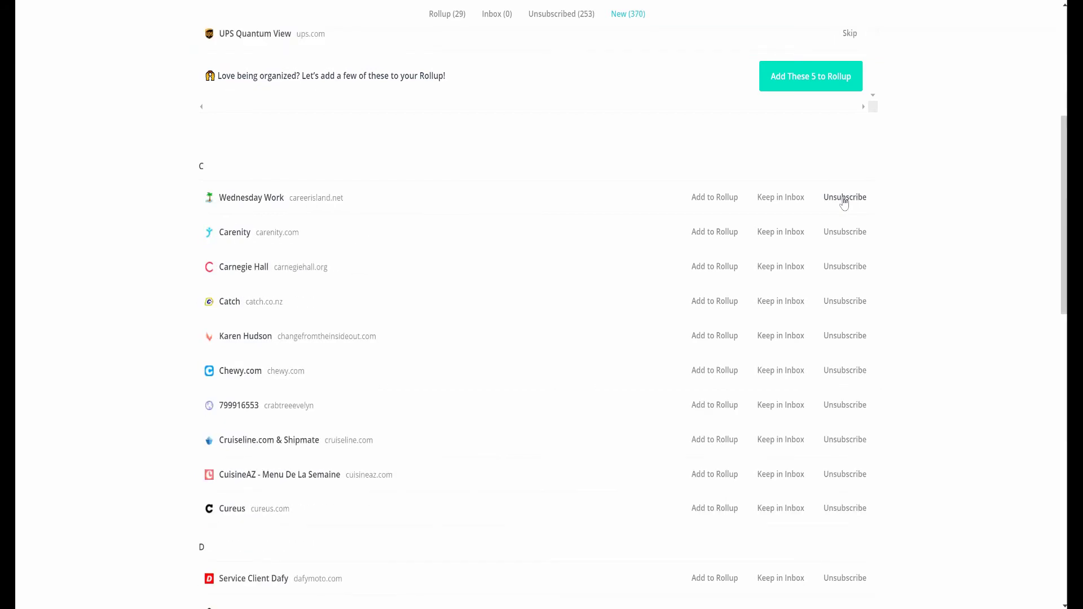
{"action": "left_click", "coordinate": [845, 199]}
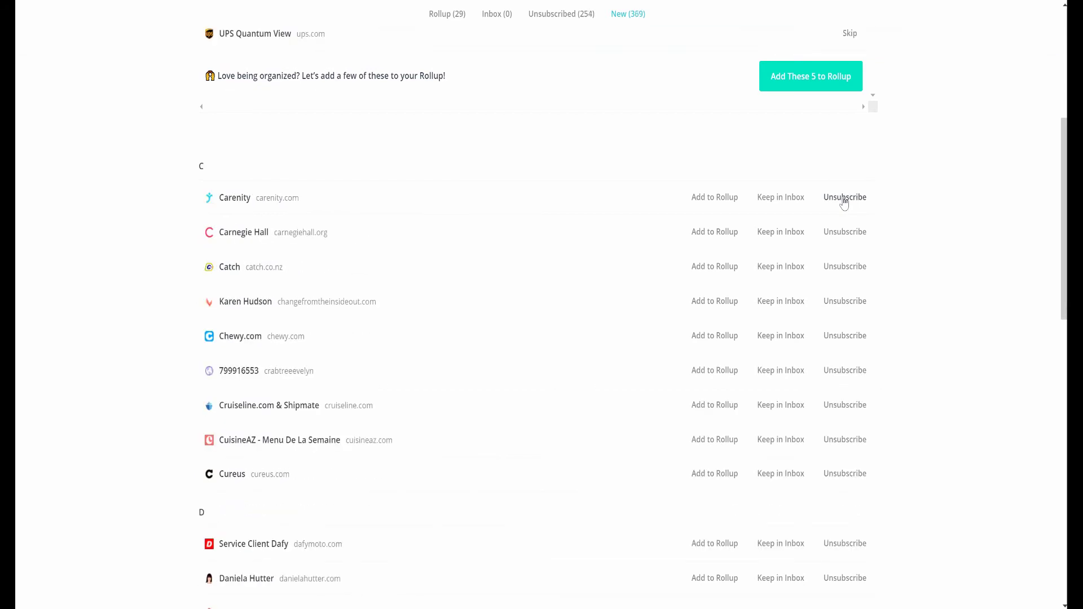
{"action": "left_click", "coordinate": [844, 198]}
{"action": "left_click", "coordinate": [844, 198]}
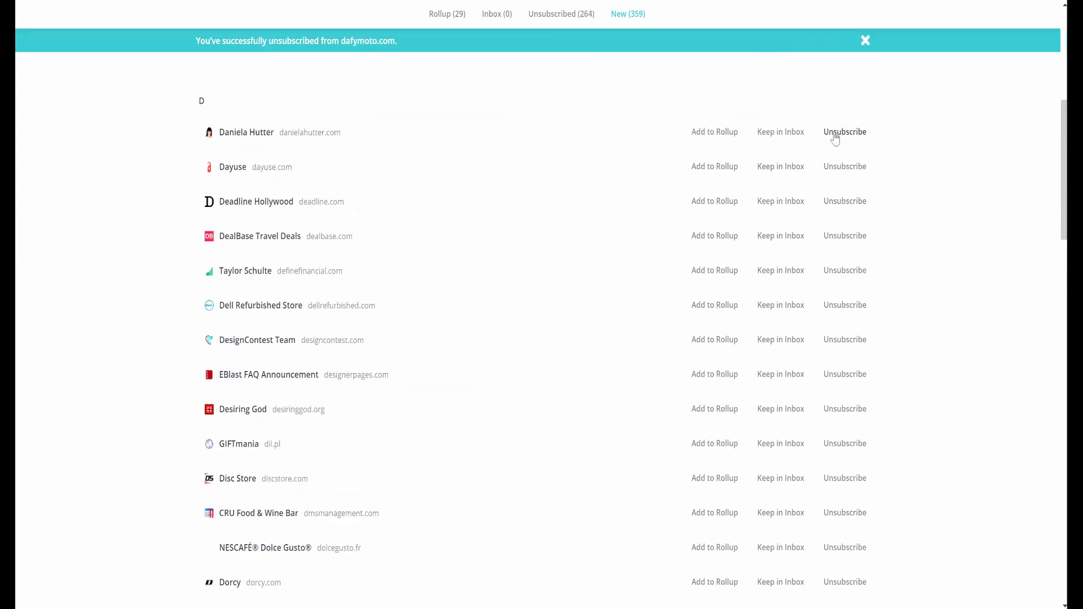
Continue unsubscribing down the list, including Dayuse, Deadline Hollywood and DealBase Travel Deals.
{"action": "left_click", "coordinate": [834, 136]}
{"action": "left_click", "coordinate": [834, 136]}
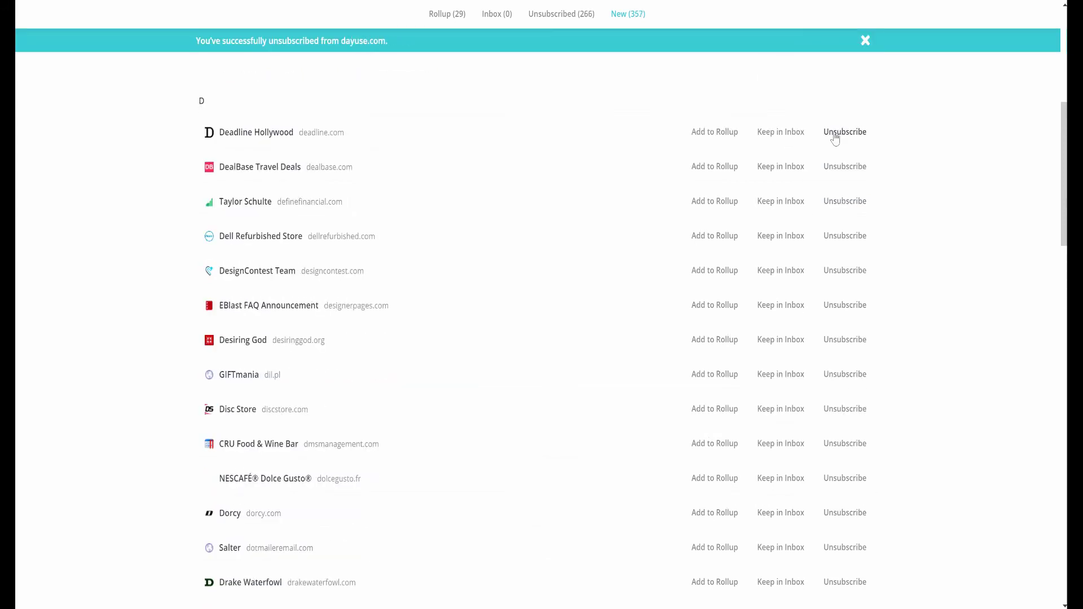
{"action": "left_click", "coordinate": [834, 135]}
{"action": "left_click", "coordinate": [834, 135]}
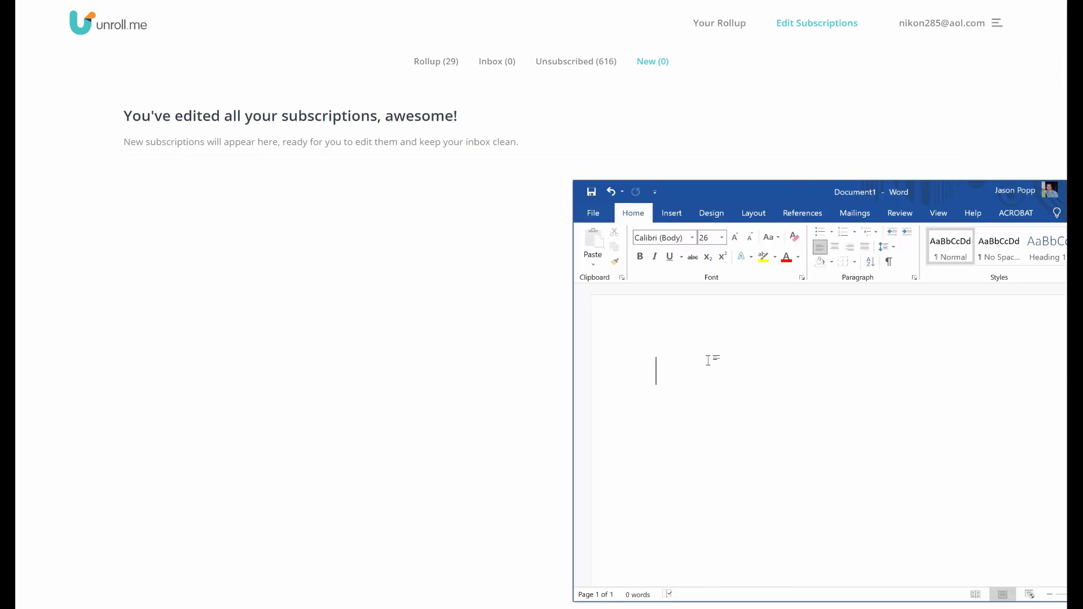
Type 'Thank you for watching! Please like and subscribe if this helped you in any way!' in Word.
{"action": "left_click_drag", "start_coordinate": [811, 195], "coordinate": [666, 184]}
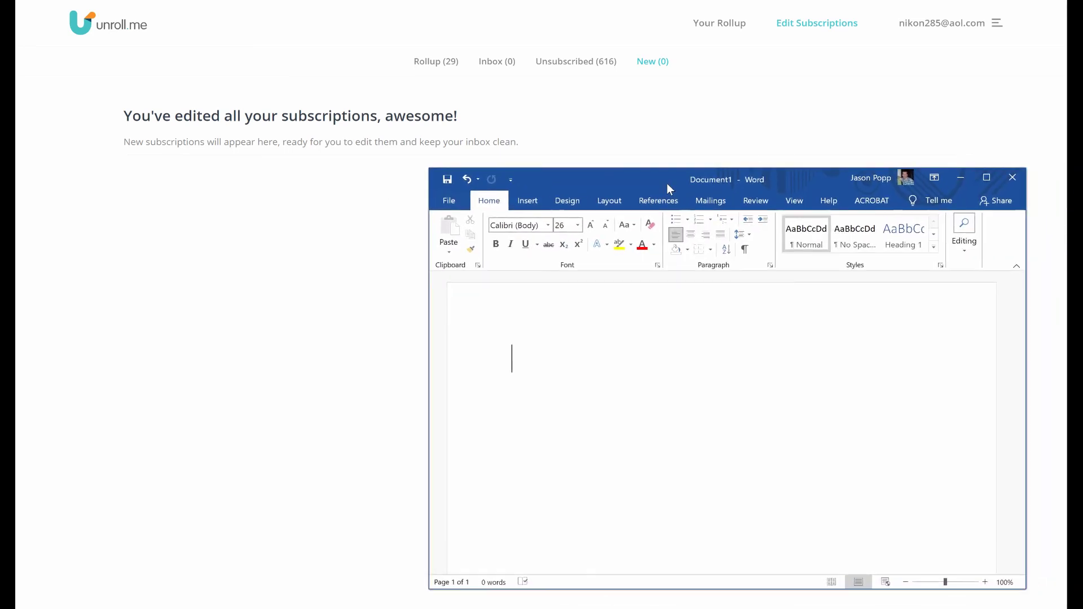
{"action": "type", "text": "Thank"}
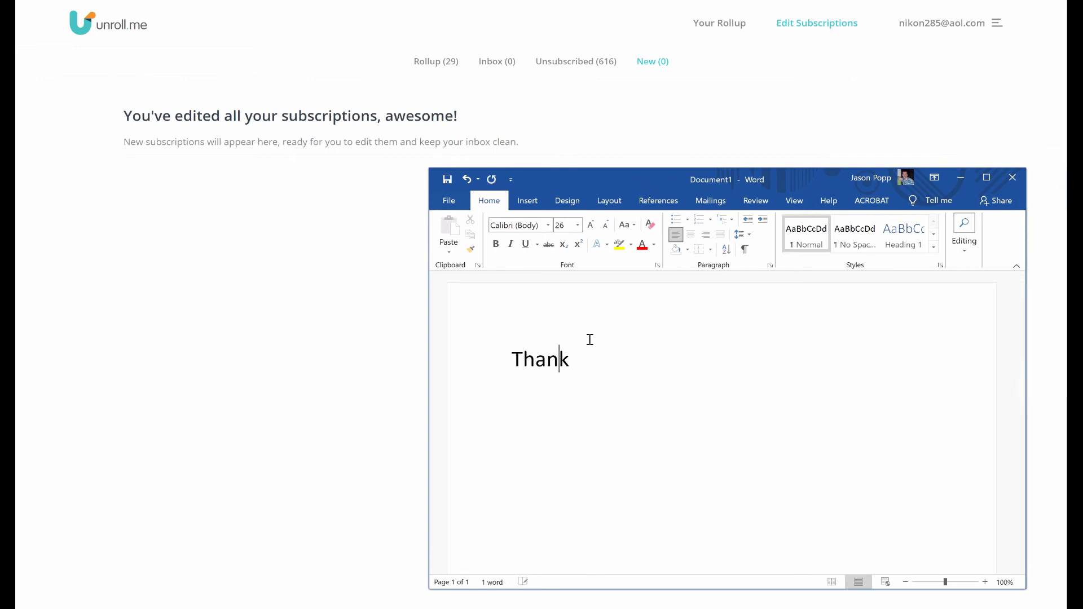
{"action": "type", "text": " you for watchi"}
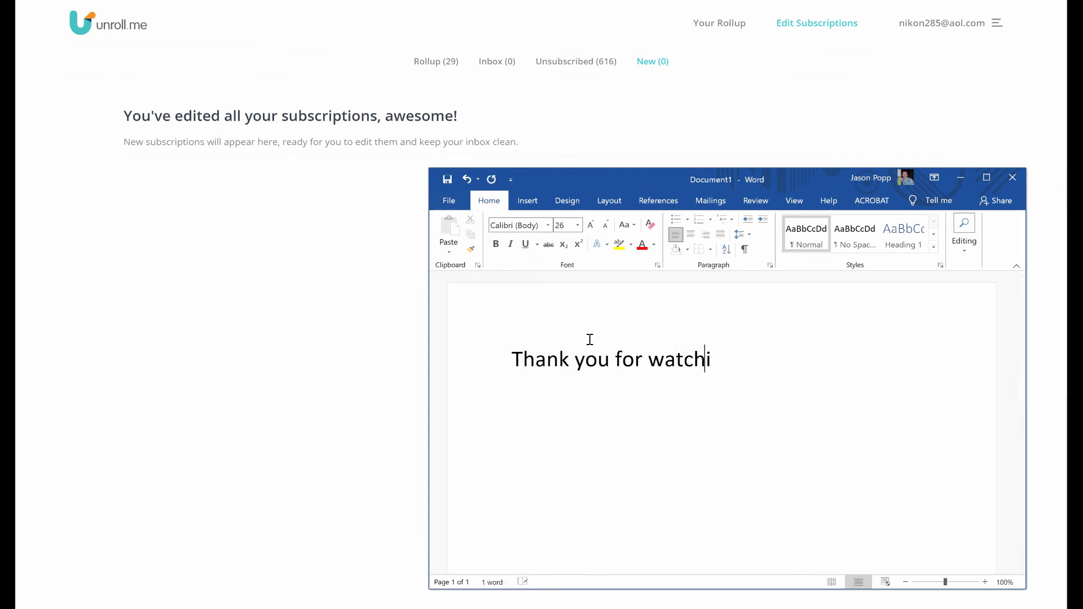
{"action": "type", "text": "ng! Please"}
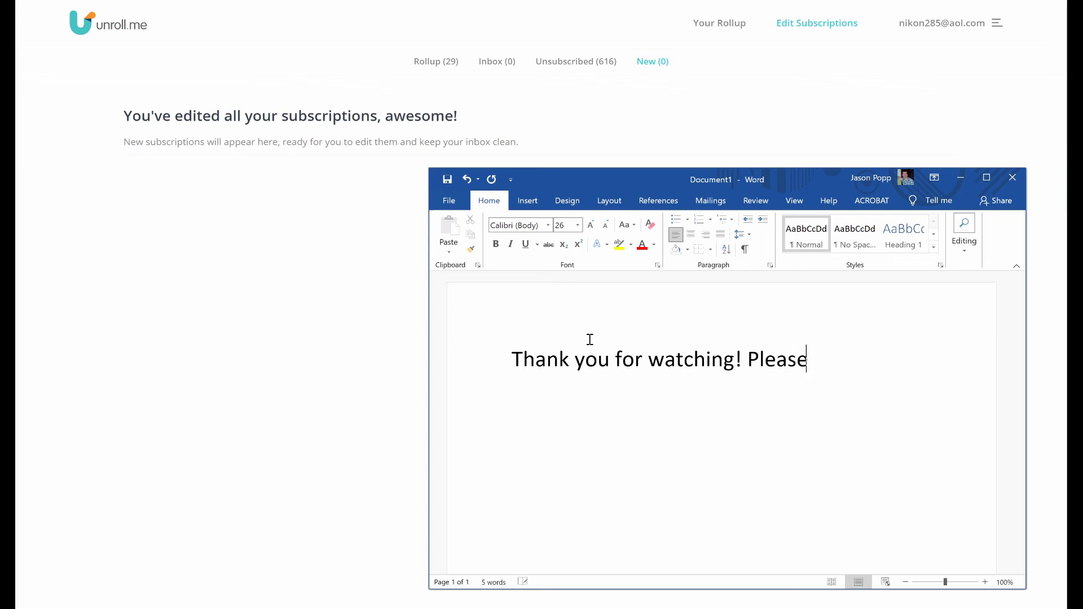
{"action": "type", "text": " like and sub"}
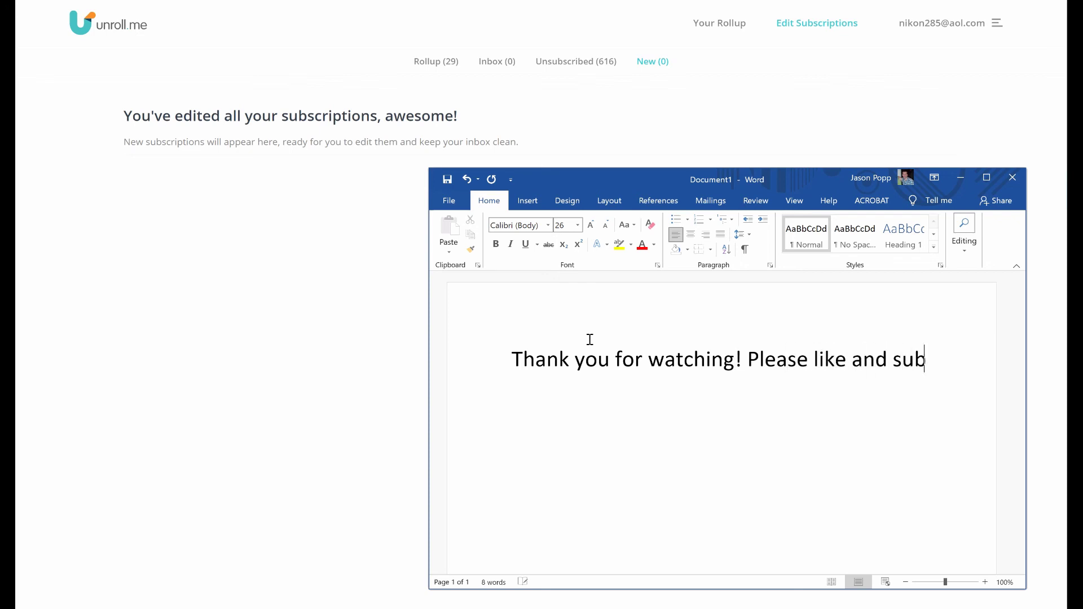
{"action": "type", "text": "scribe i"}
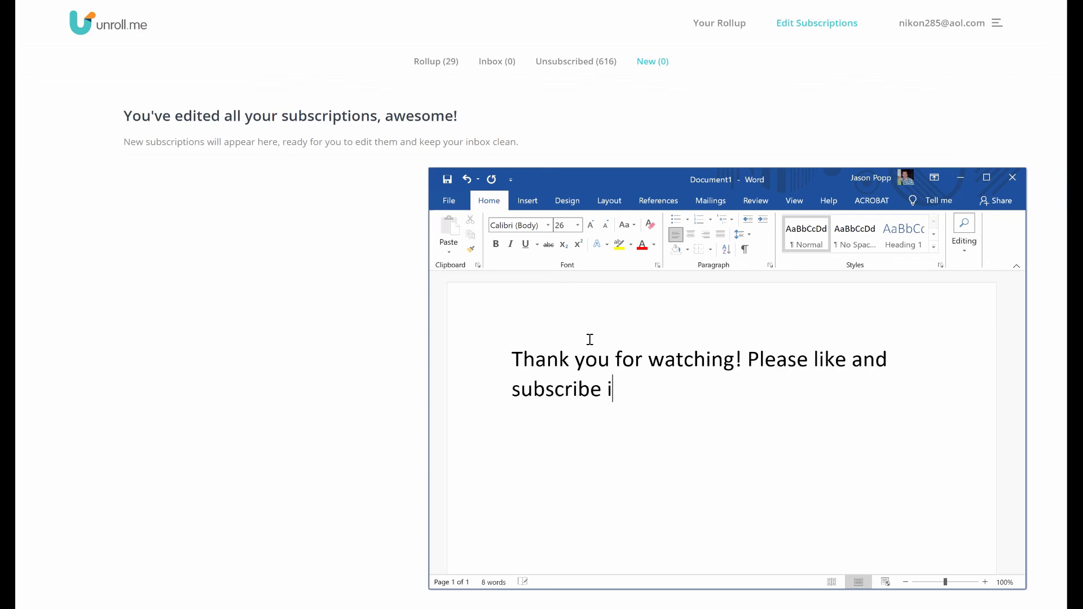
{"action": "type", "text": "f this helped you in"}
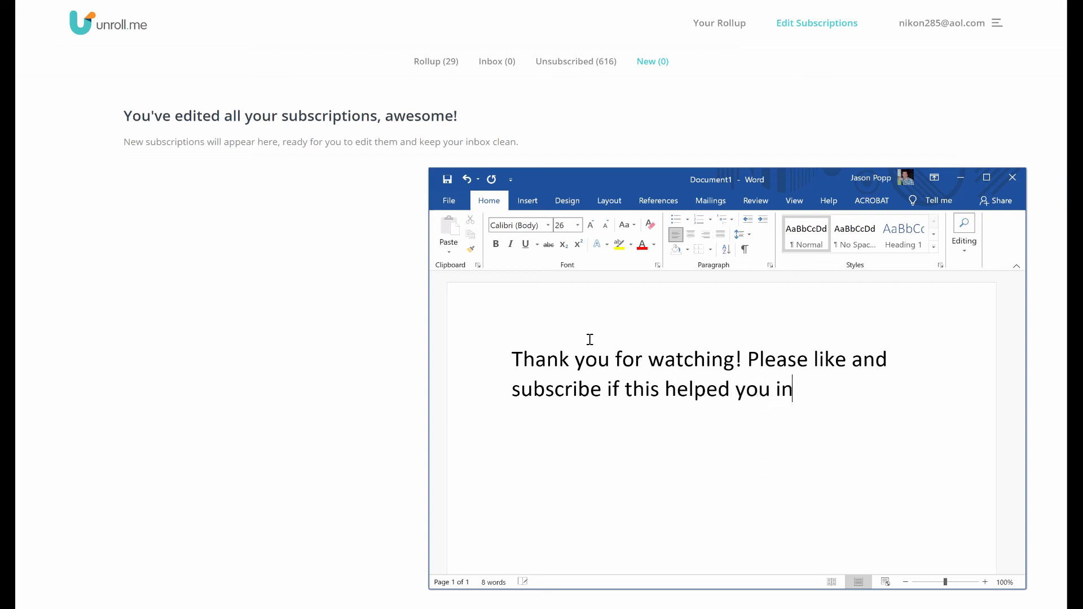
{"action": "type", "text": " any way wy"}
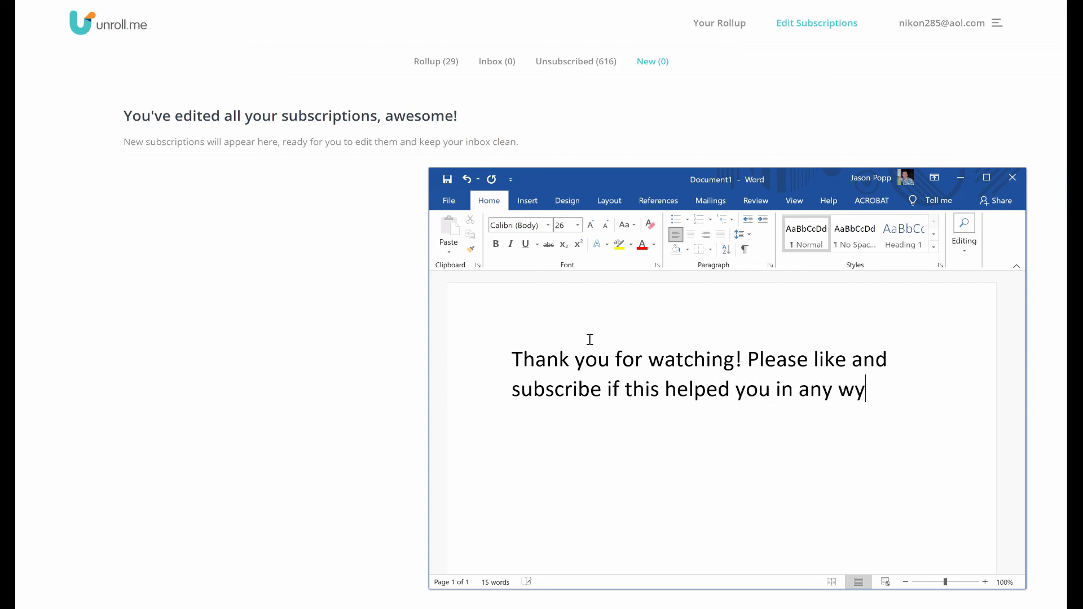
{"action": "key", "text": "BackSpace"}
{"action": "type", "text": "ay!"}
{"action": "key", "text": "alt+Tab"}
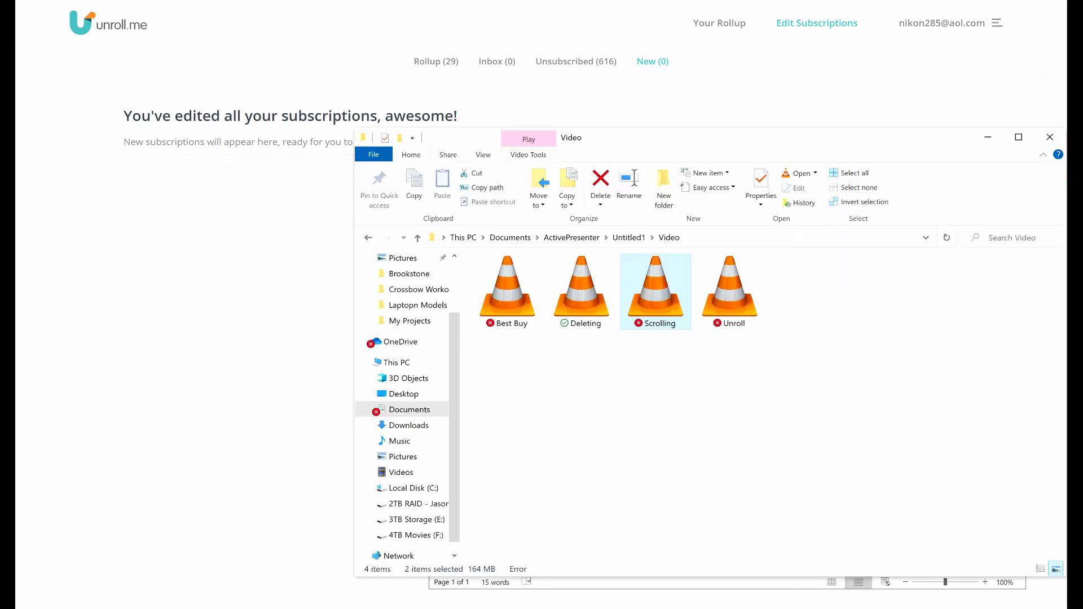
{"action": "key", "text": "alt+Tab"}
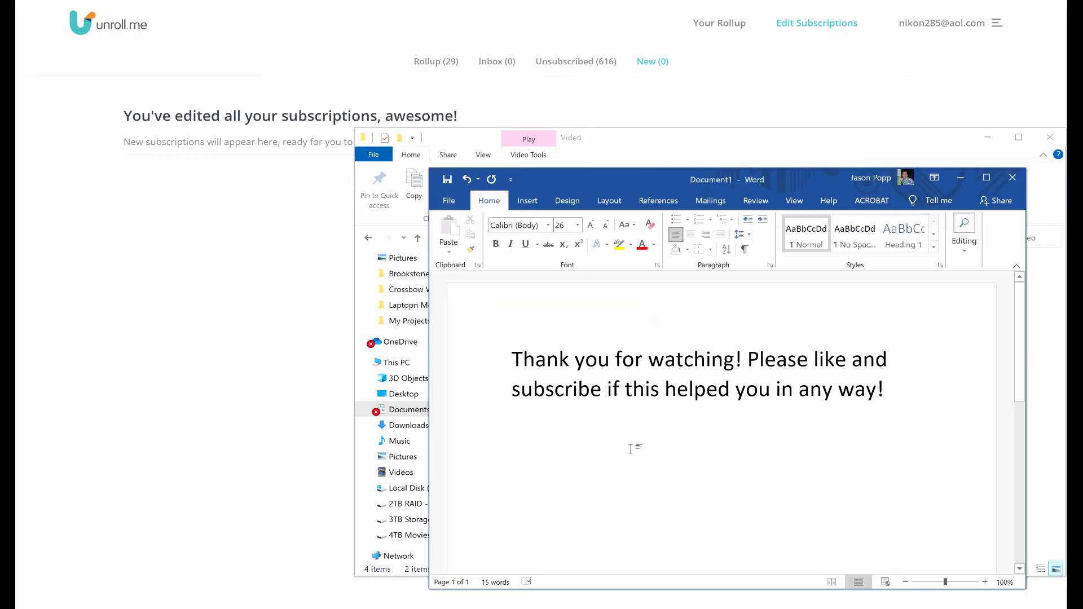